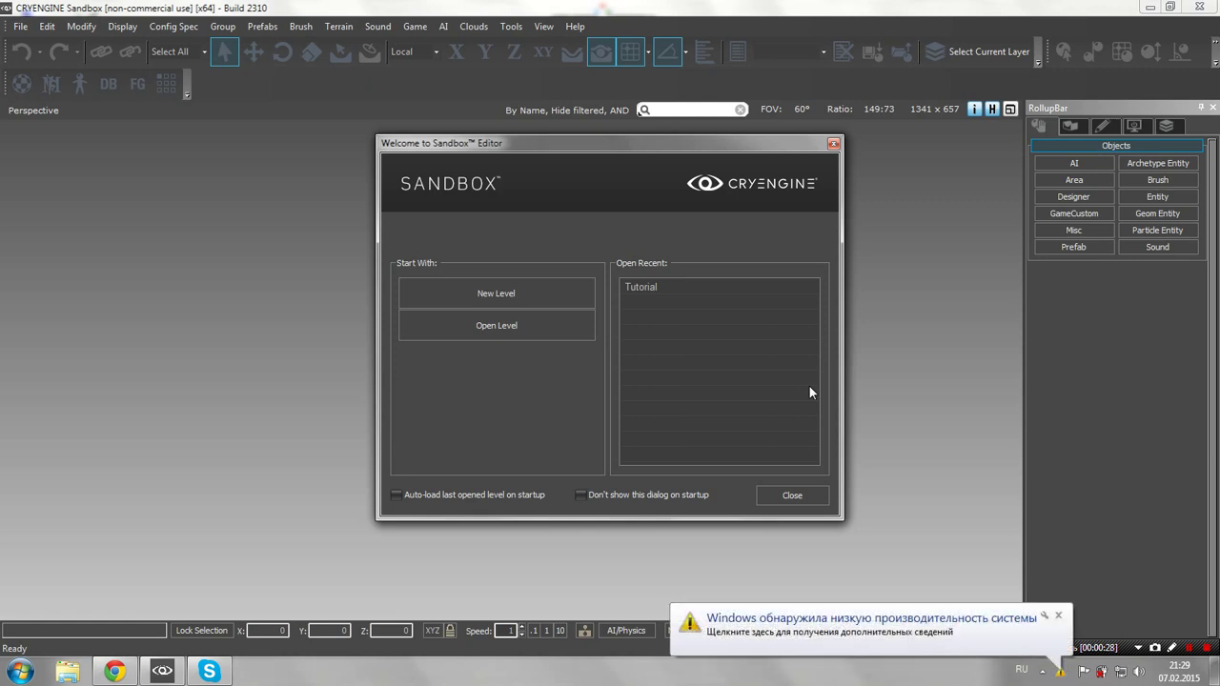
# - Open the recent Tutorial level and dismiss the Windows performance notification
pyautogui.click(643, 292)
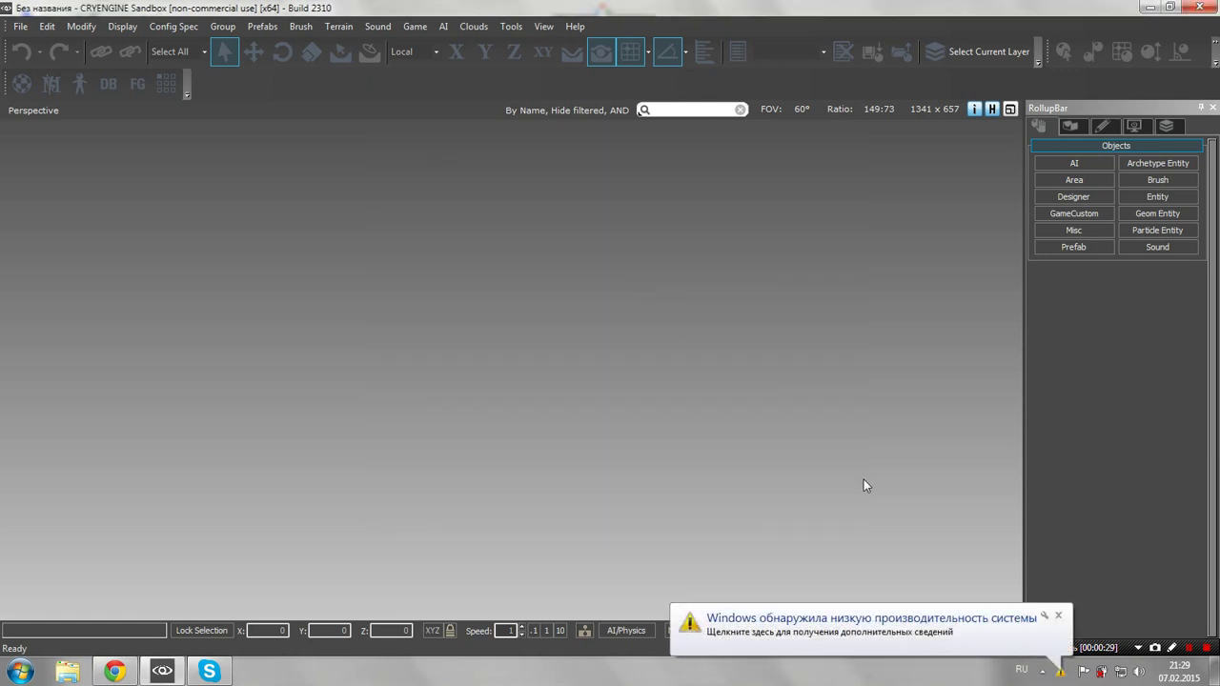
pyautogui.click(1058, 617)
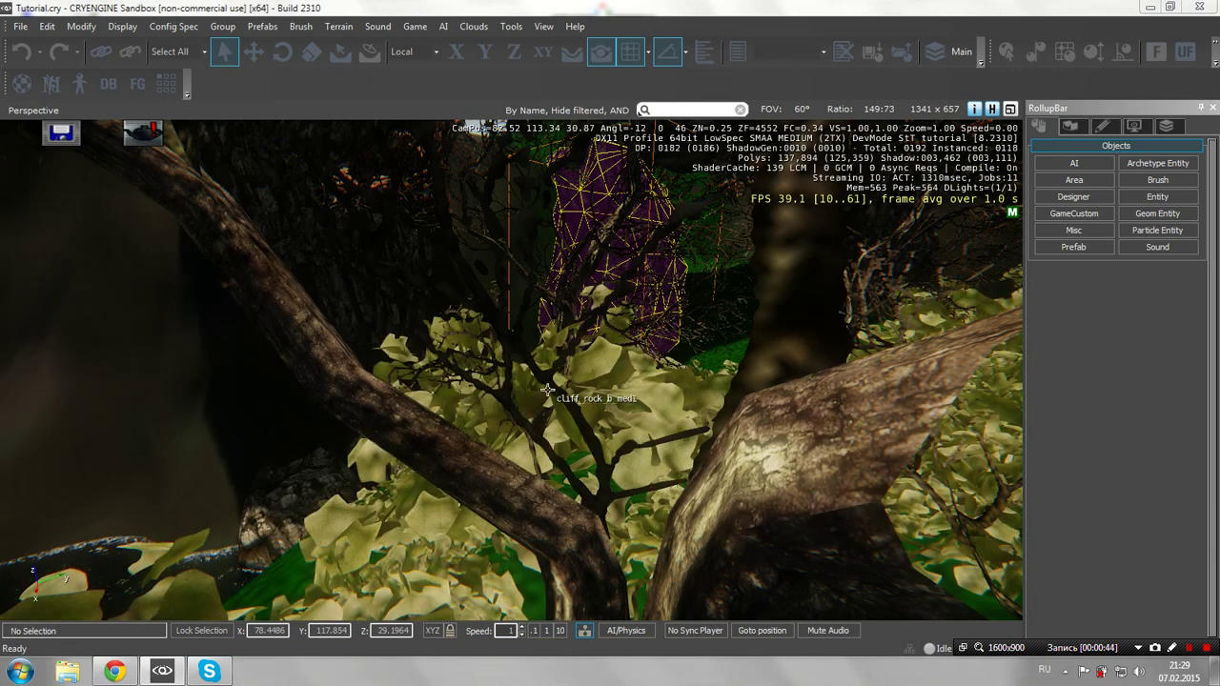
# - Open the terrain Lighting tool for the level and choose the Dynamic Sun light type
pyautogui.moveTo(527, 417); pyautogui.dragTo(547, 390, button='right')
pyautogui.press('s')
pyautogui.press('s')
pyautogui.press('w')
pyautogui.press('w')
pyautogui.press('s')
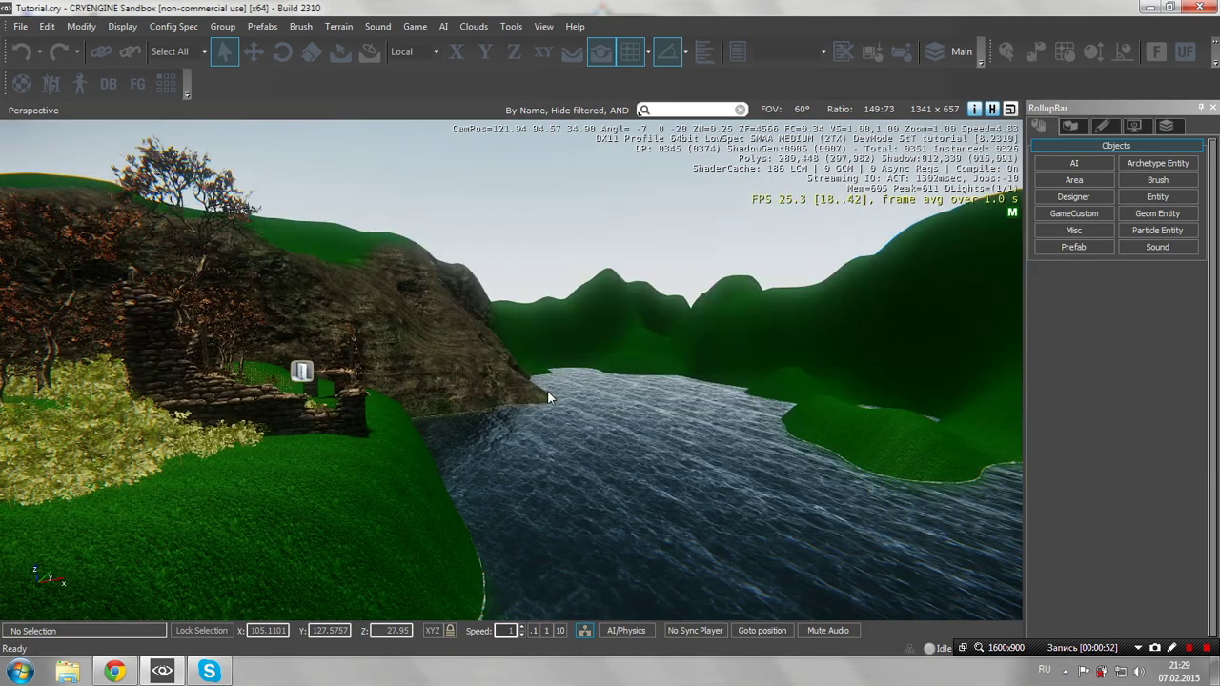
pyautogui.click(351, 28)
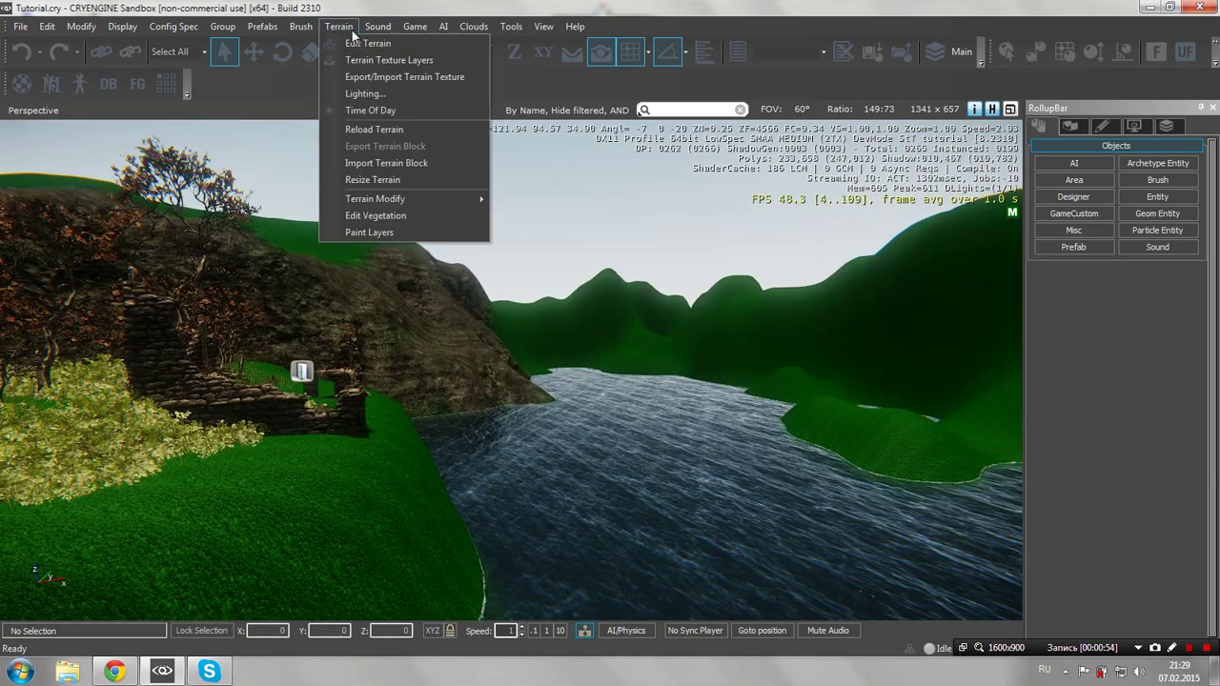
pyautogui.click(364, 94)
pyautogui.moveTo(390, 259); pyautogui.dragTo(481, 242)
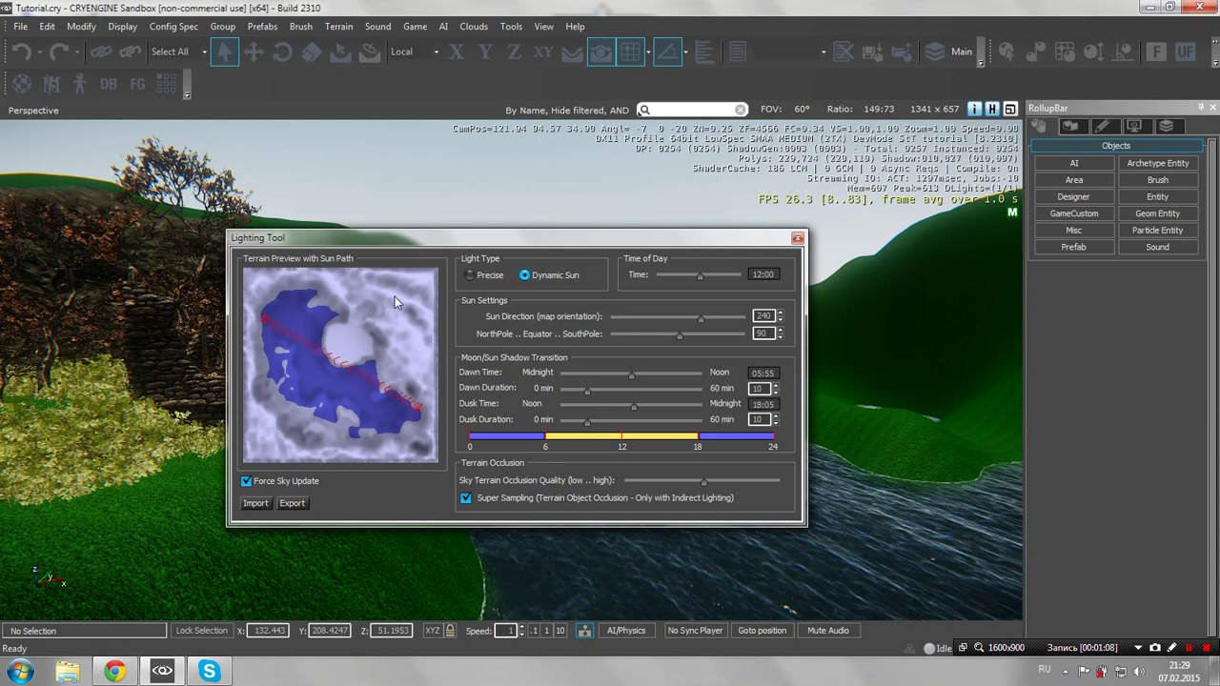
pyautogui.click(498, 276)
pyautogui.click(534, 275)
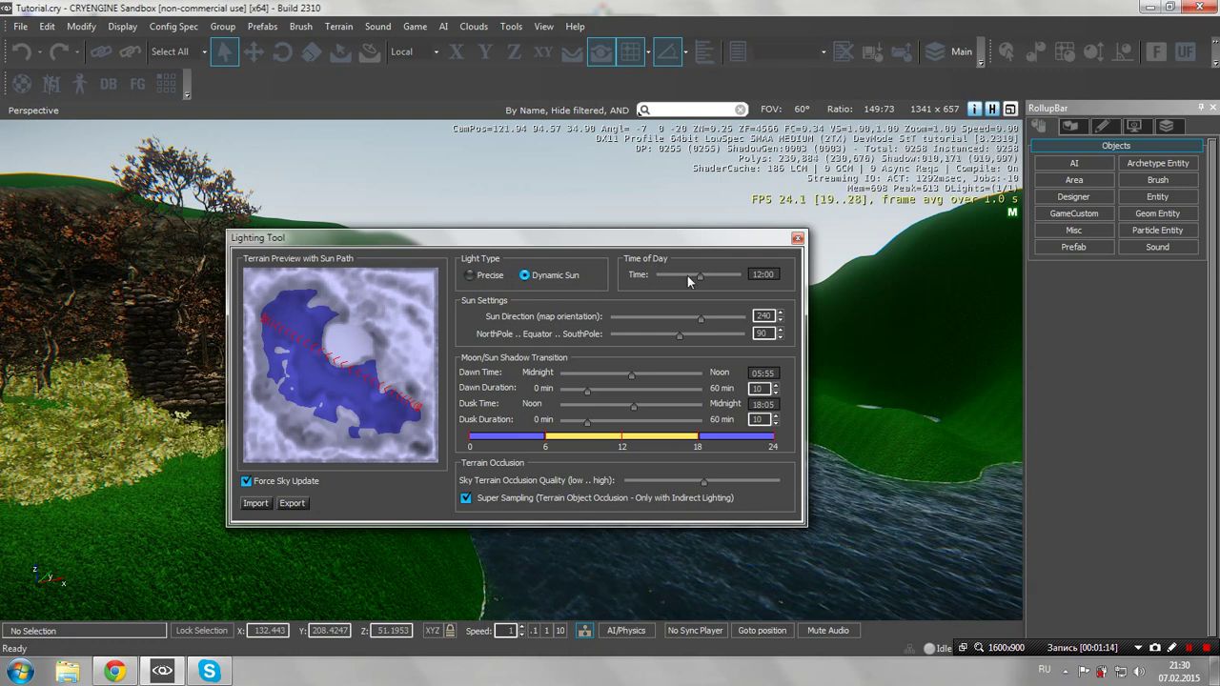
# - Try different times of day in the Lighting tool, moving the time to 24:00 and back to about 11:18
pyautogui.moveTo(464, 204); pyautogui.dragTo(525, 239, button='right')
pyautogui.press('s')
pyautogui.moveTo(700, 275); pyautogui.dragTo(806, 281)
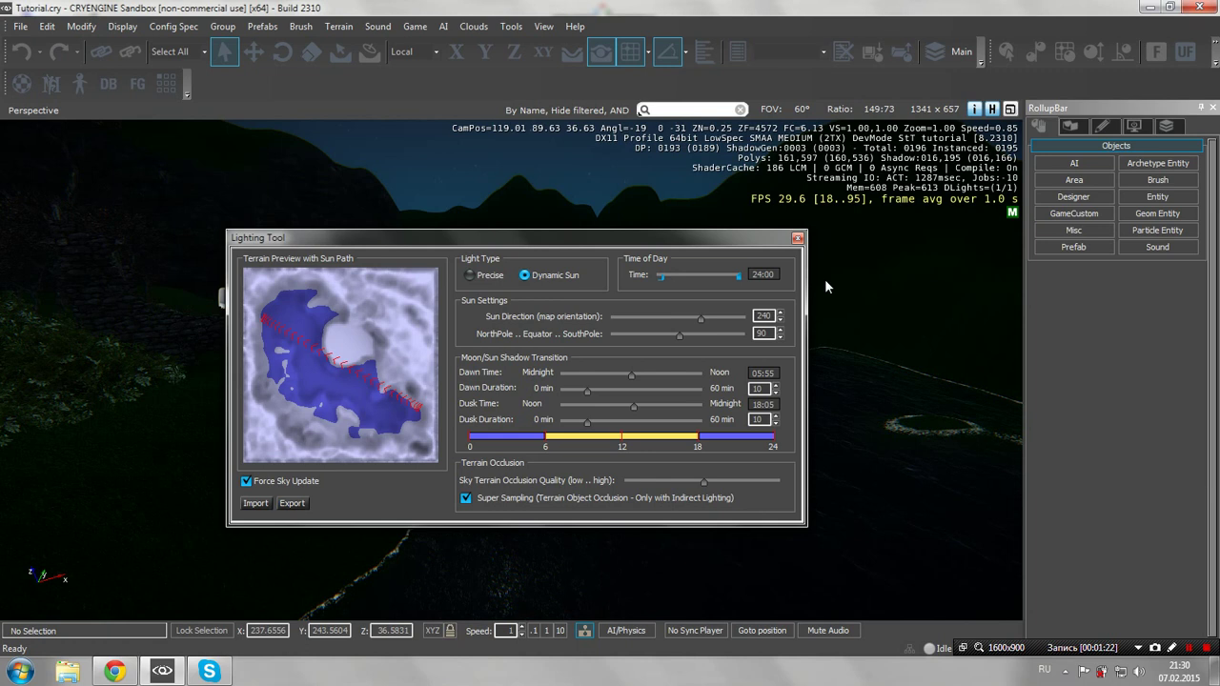
pyautogui.click(707, 279)
pyautogui.moveTo(707, 279); pyautogui.dragTo(625, 284)
pyautogui.click(699, 280)
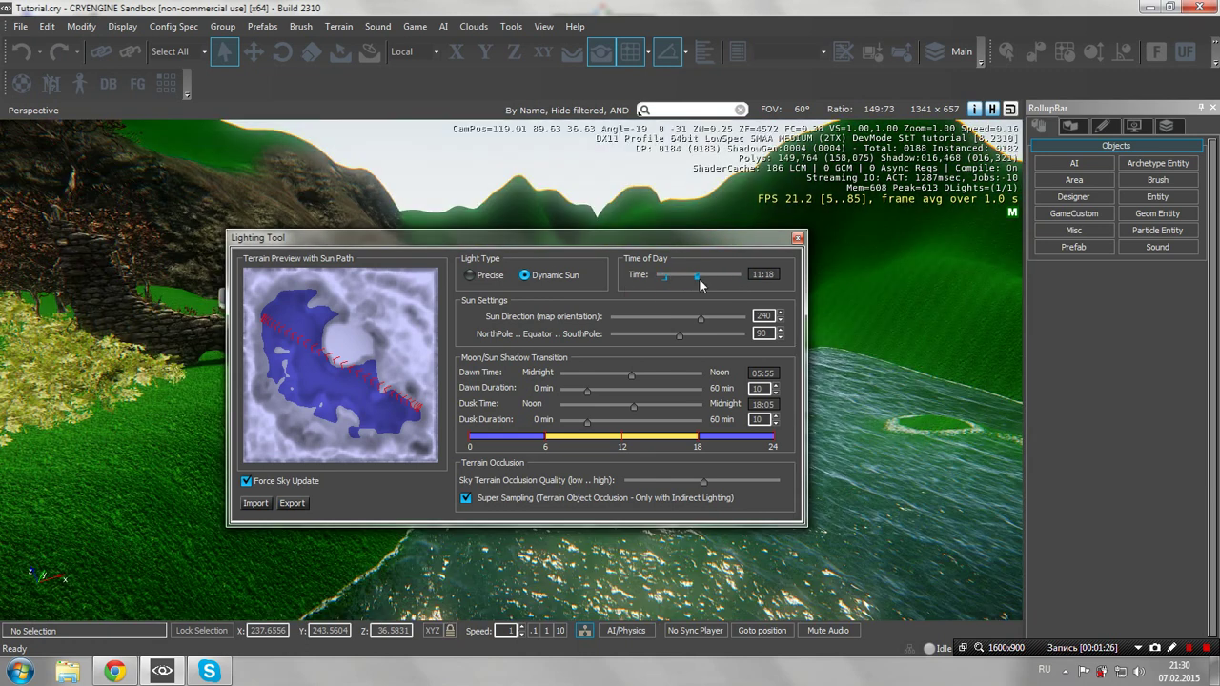
# - Set the Lighting tool's time of day to 06:00
pyautogui.moveTo(775, 274); pyautogui.dragTo(731, 275)
pyautogui.write('06:00')
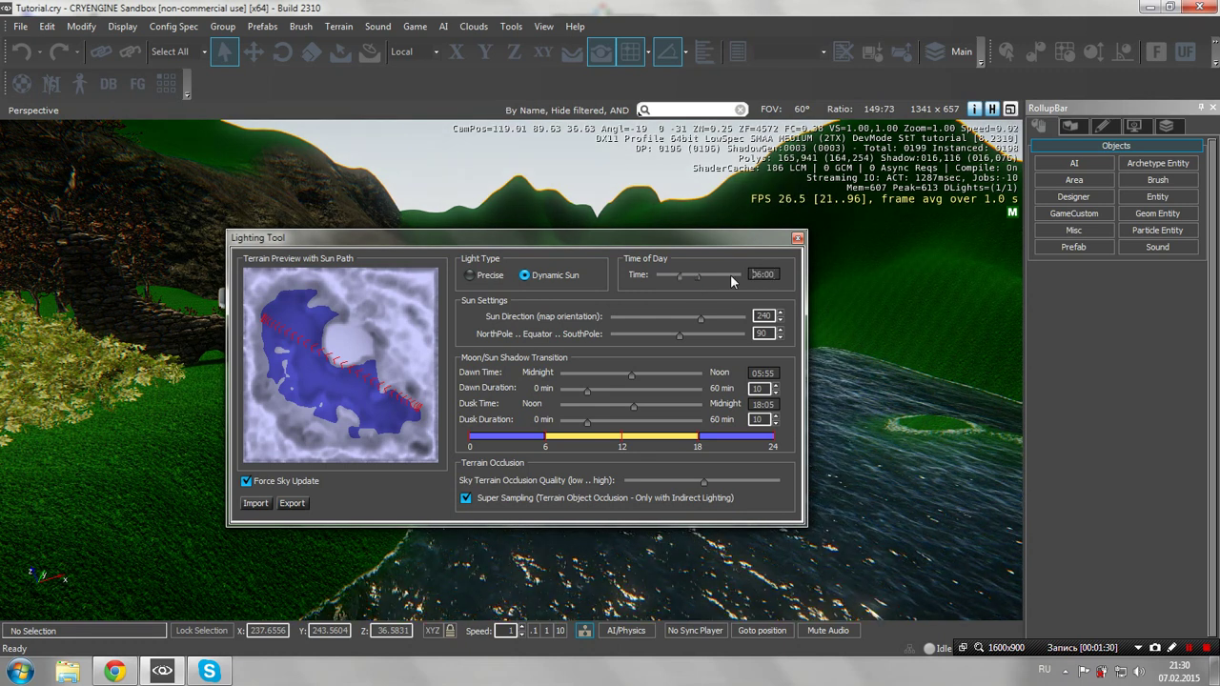
pyautogui.press('Return')
# - Try different sun directions on the map, adjusting the value through 231 and 169 to 159
pyautogui.moveTo(648, 172); pyautogui.dragTo(490, 167, button='right')
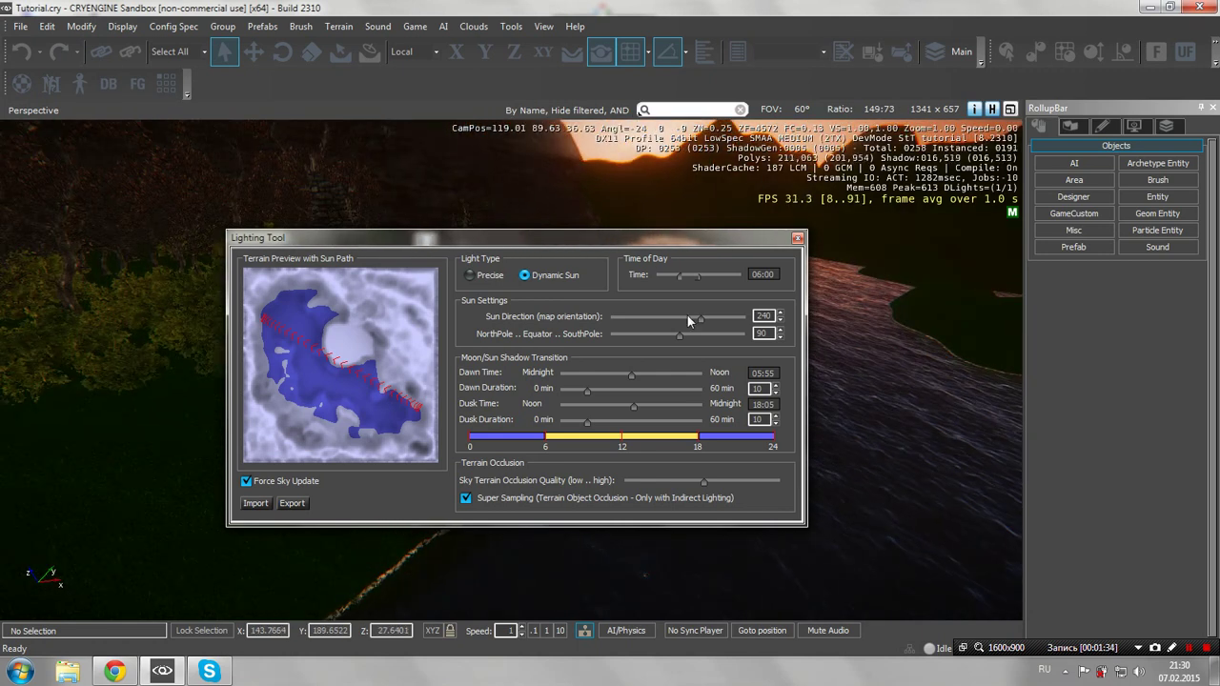
pyautogui.moveTo(699, 321)
pyautogui.mouseDown()
pyautogui.moveTo(674, 327)
pyautogui.moveTo(713, 327)
pyautogui.moveTo(685, 326)
pyautogui.moveTo(698, 326)
pyautogui.mouseUp()
pyautogui.press('s')
pyautogui.moveTo(651, 191); pyautogui.dragTo(831, 196, button='right')
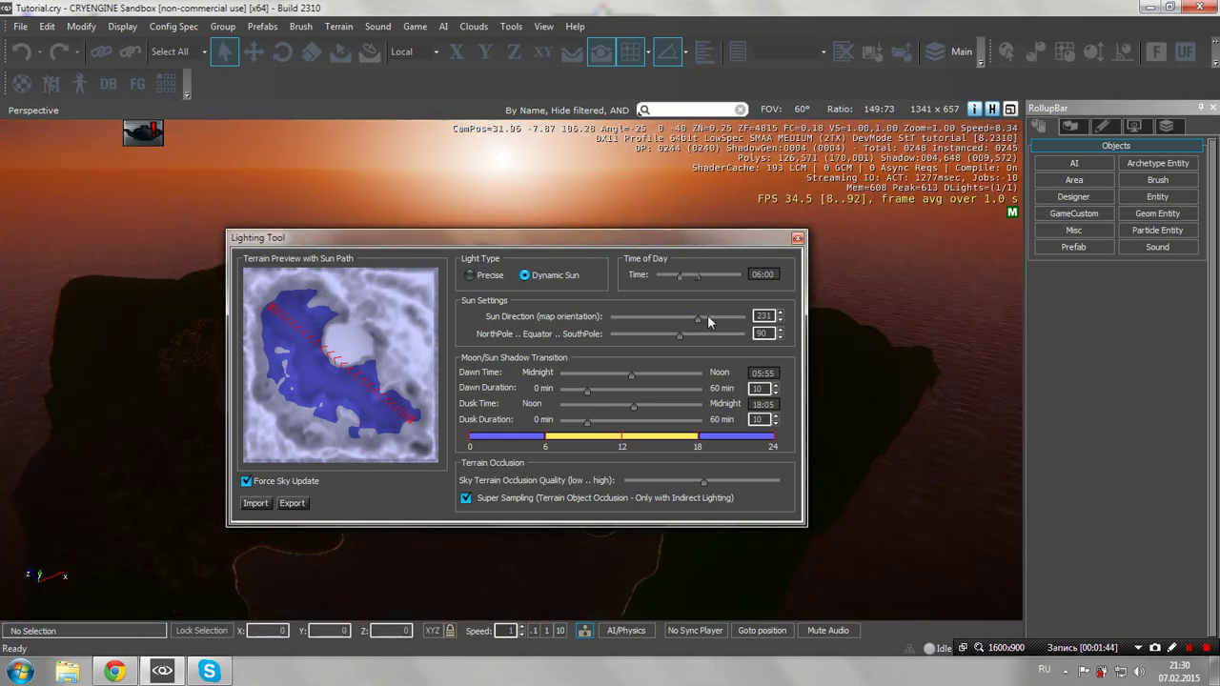
pyautogui.moveTo(702, 318); pyautogui.dragTo(675, 319)
pyautogui.press('w')
pyautogui.moveTo(839, 200); pyautogui.dragTo(577, 185, button='right')
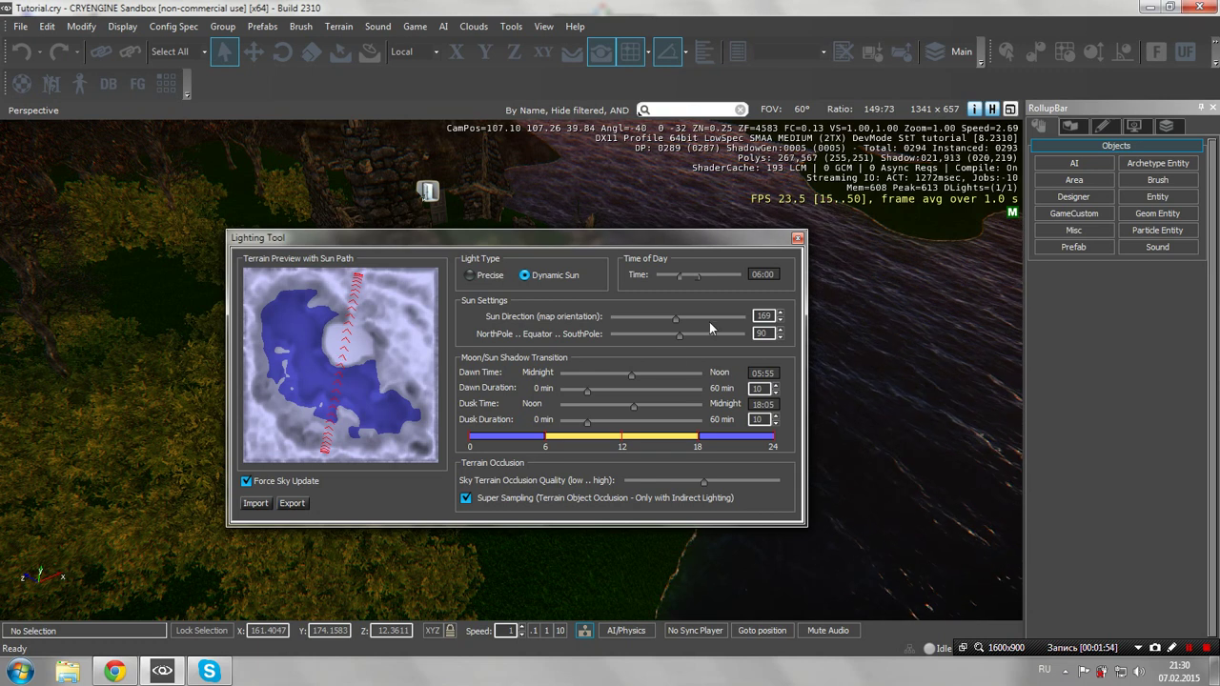
pyautogui.moveTo(677, 319); pyautogui.dragTo(673, 324)
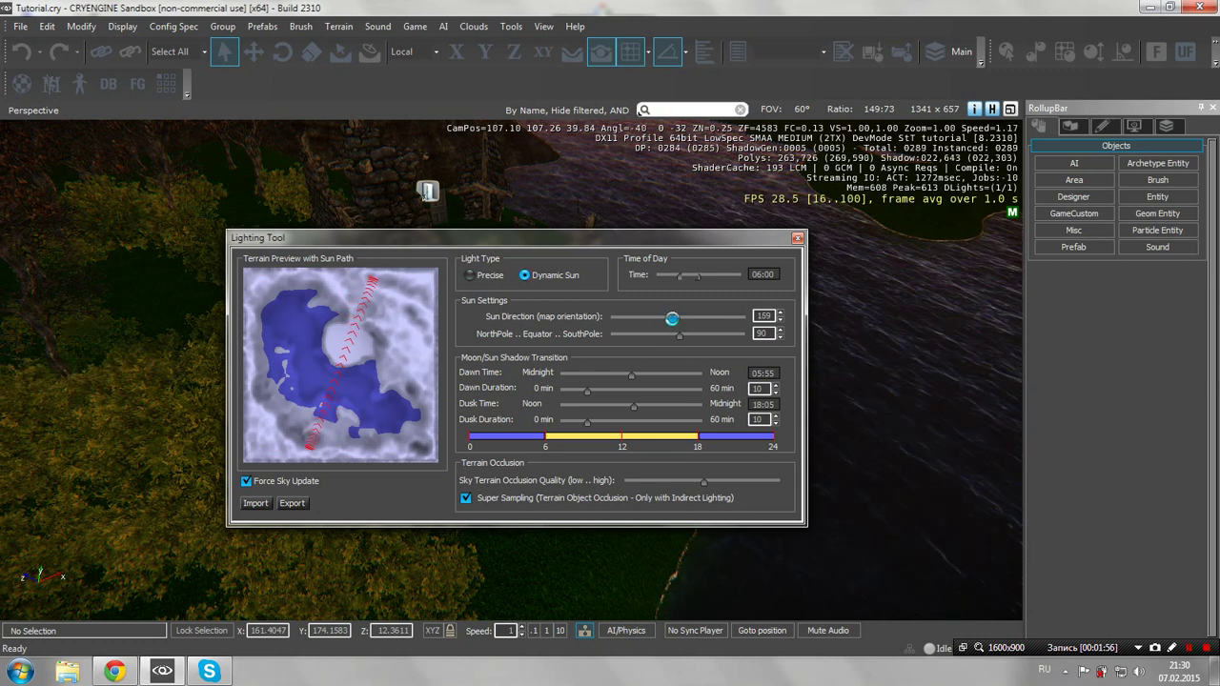
# - Try shifting the sun path between the poles by moving the NorthPole-Equator-SouthPole value to 103
pyautogui.hotkey('shift', 's')
pyautogui.moveTo(440, 187); pyautogui.dragTo(667, 156, button='right')
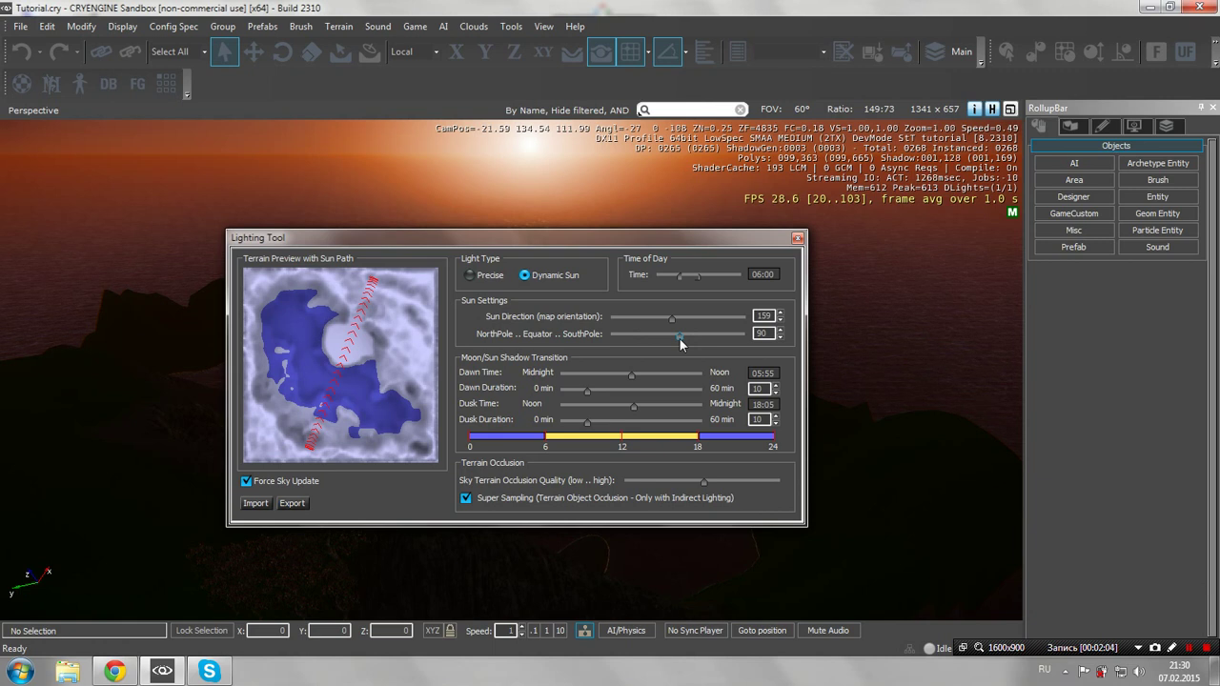
pyautogui.moveTo(681, 344)
pyautogui.mouseDown()
pyautogui.moveTo(605, 352)
pyautogui.moveTo(655, 340)
pyautogui.moveTo(707, 351)
pyautogui.moveTo(686, 344)
pyautogui.mouseUp()
pyautogui.moveTo(560, 200); pyautogui.dragTo(443, 234, button='right')
pyautogui.press('w')
pyautogui.press('a')
pyautogui.moveTo(349, 217); pyautogui.dragTo(429, 186, button='right')
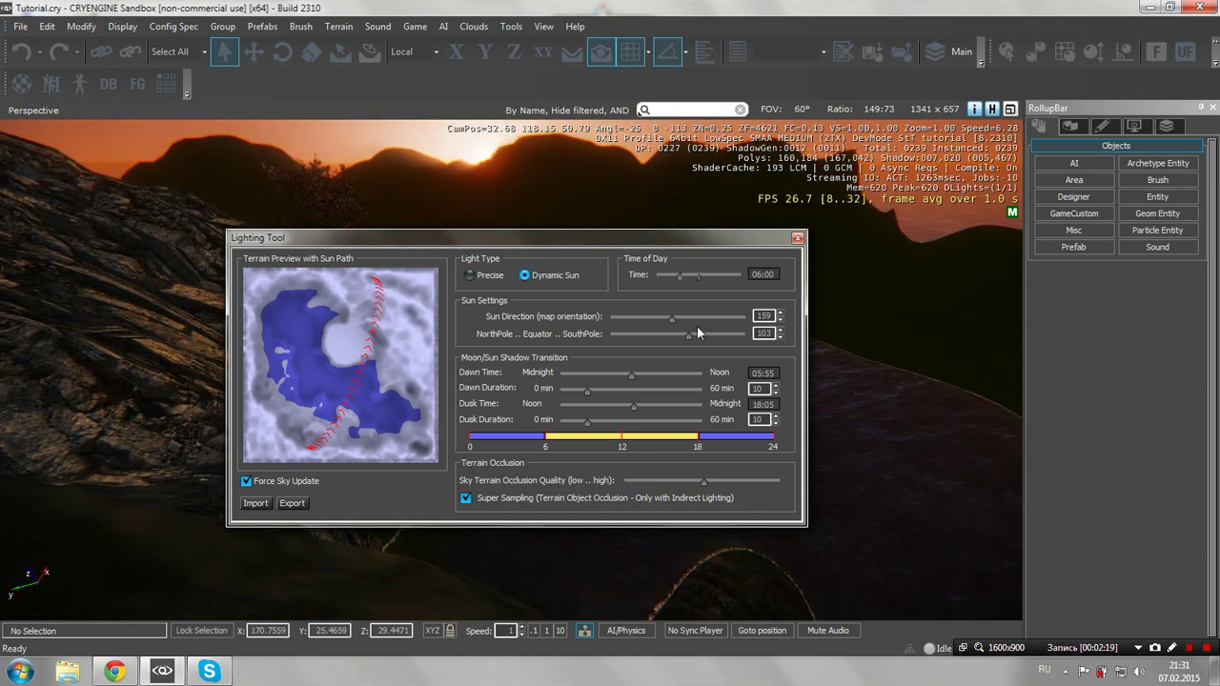
# - Set the sun's NorthPole-Equator-SouthPole value to 90
pyautogui.moveTo(691, 345)
pyautogui.mouseDown()
pyautogui.moveTo(636, 343)
pyautogui.moveTo(707, 341)
pyautogui.moveTo(674, 341)
pyautogui.moveTo(688, 339)
pyautogui.mouseUp()
pyautogui.moveTo(771, 334); pyautogui.dragTo(746, 329)
pyautogui.write('90')
pyautogui.press('Return')
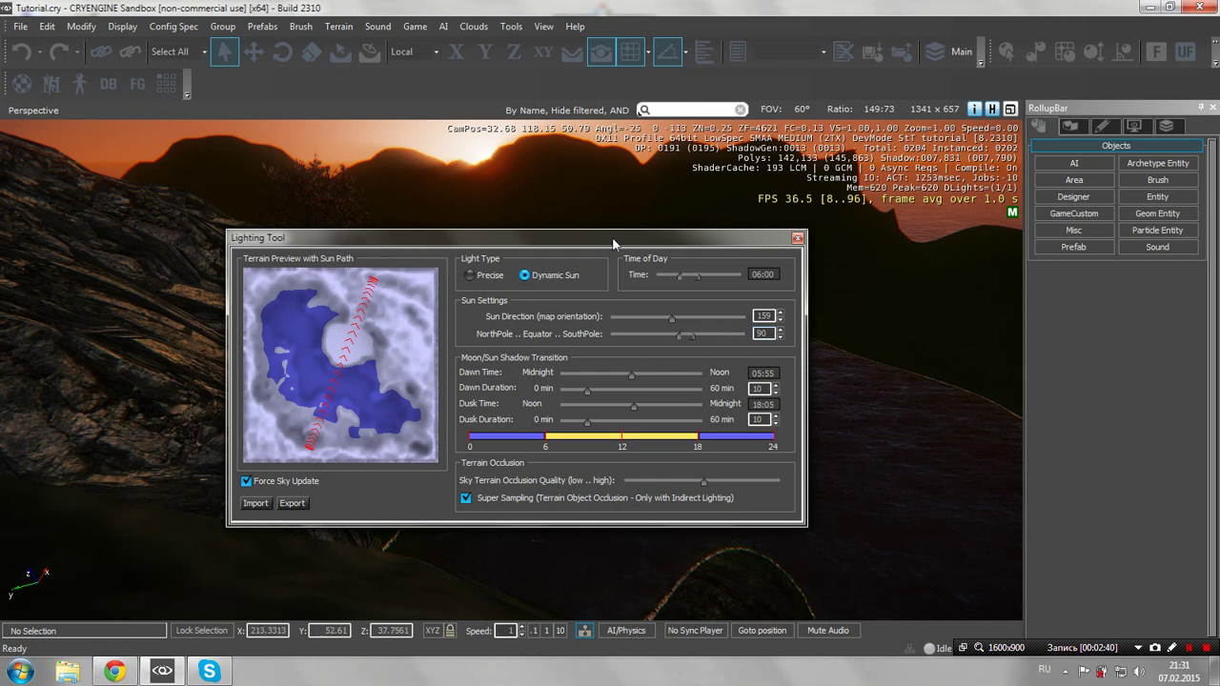
# - Examine the whole island from above and compare it with the sun path in the Lighting tool's terrain preview
pyautogui.press('s')
pyautogui.moveTo(610, 187); pyautogui.dragTo(372, 238, button='right')
pyautogui.moveTo(514, 237); pyautogui.dragTo(513, 389)
pyautogui.moveTo(774, 168); pyautogui.dragTo(1011, 238, button='right')
pyautogui.press('s')
pyautogui.press('a')
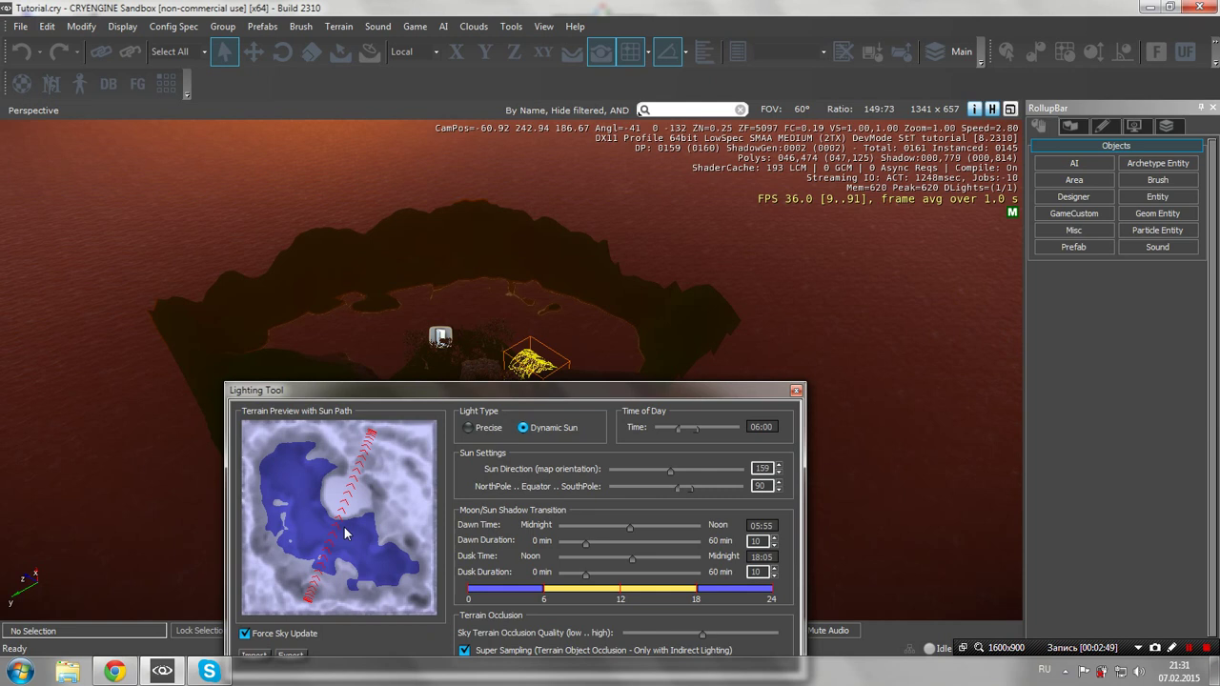
pyautogui.moveTo(547, 183); pyautogui.dragTo(363, 183, button='right')
pyautogui.press('w')
pyautogui.press('d')
pyautogui.moveTo(707, 311); pyautogui.dragTo(693, 302, button='right')
pyautogui.moveTo(689, 386); pyautogui.dragTo(712, 236)
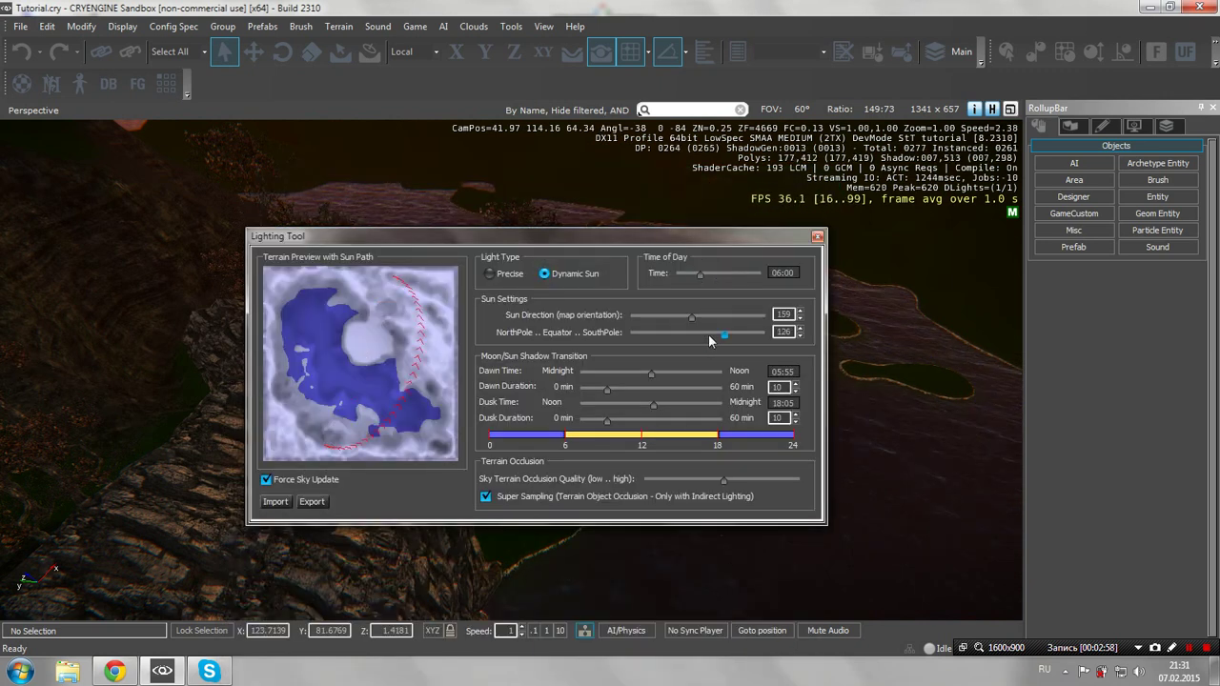
# - Set the sun's NorthPole-Equator-SouthPole value to 129
pyautogui.moveTo(777, 333); pyautogui.dragTo(792, 332)
pyautogui.write('129')
pyautogui.press('Return')
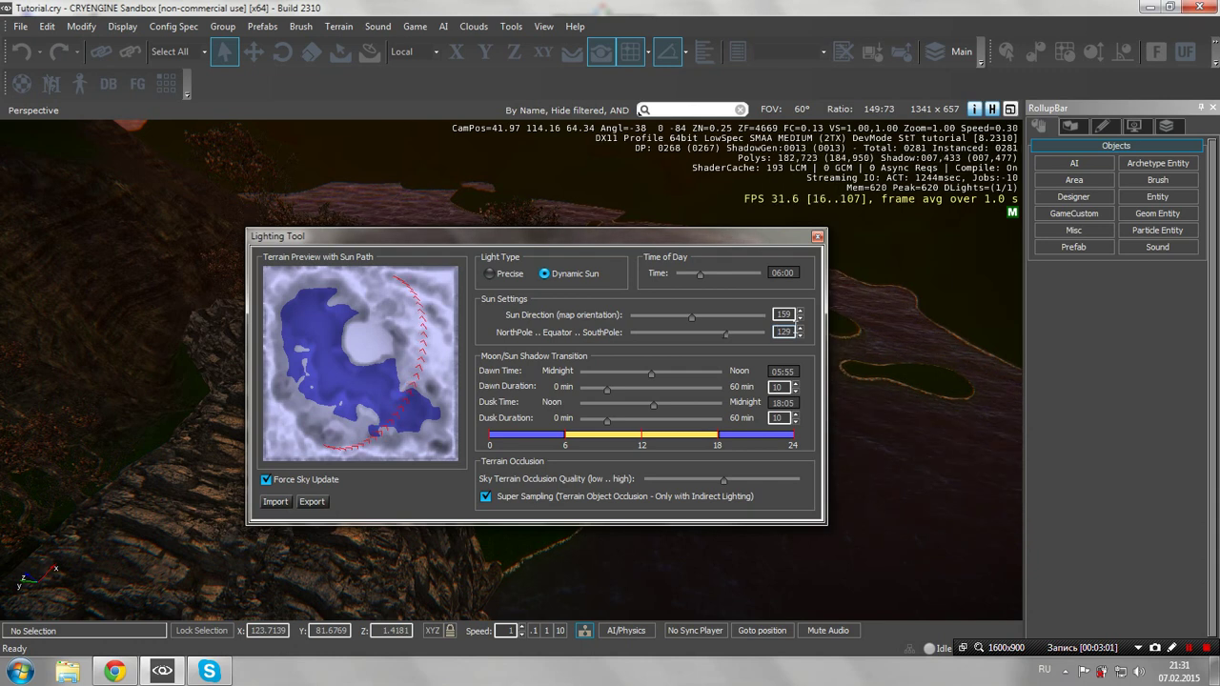
# - Set the sun direction to 160 and the NorthPole-Equator-SouthPole value to 120
pyautogui.moveTo(792, 314); pyautogui.dragTo(763, 331)
pyautogui.write('160')
pyautogui.press('Return')
pyautogui.write('120')
pyautogui.press('Return')
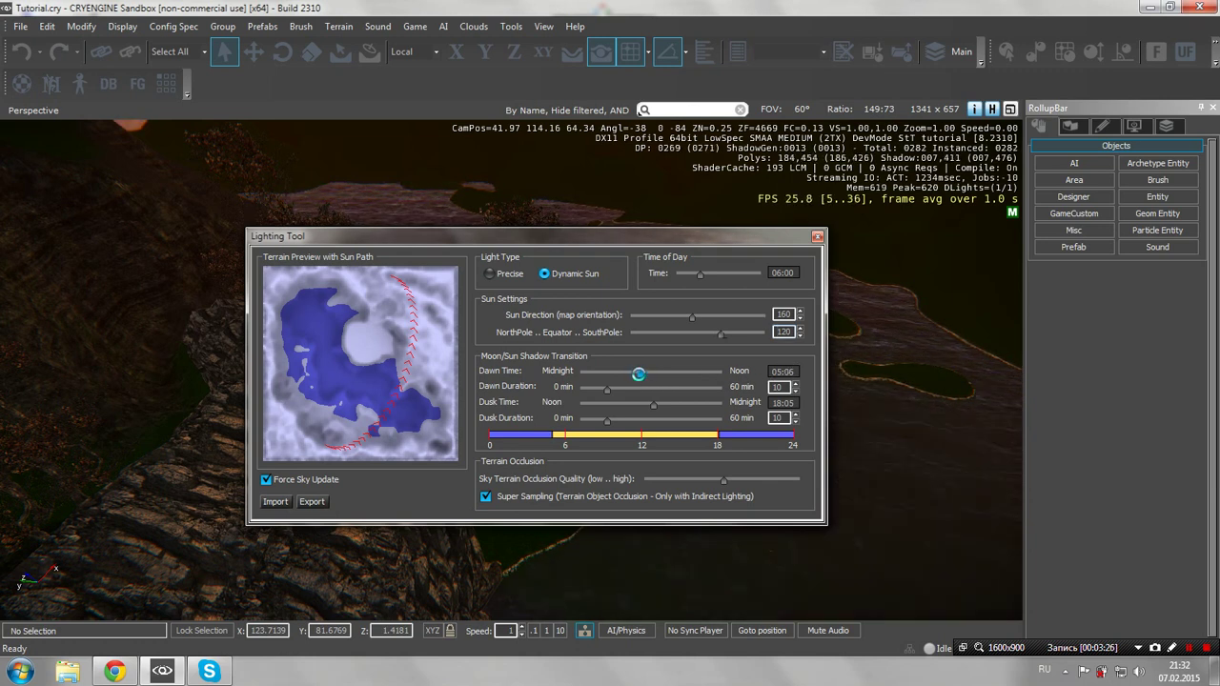
# - Try moving the dawn time to 12:00 and return it to 05:55
pyautogui.moveTo(652, 378); pyautogui.dragTo(727, 383)
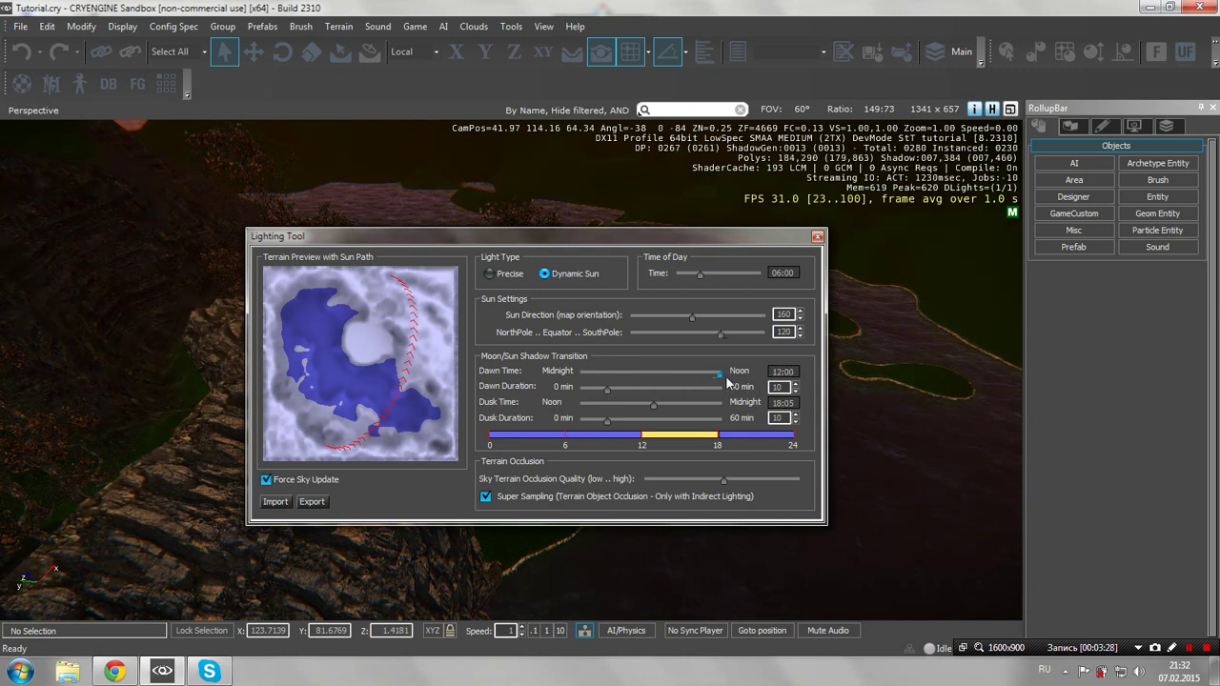
pyautogui.moveTo(695, 374); pyautogui.dragTo(659, 374)
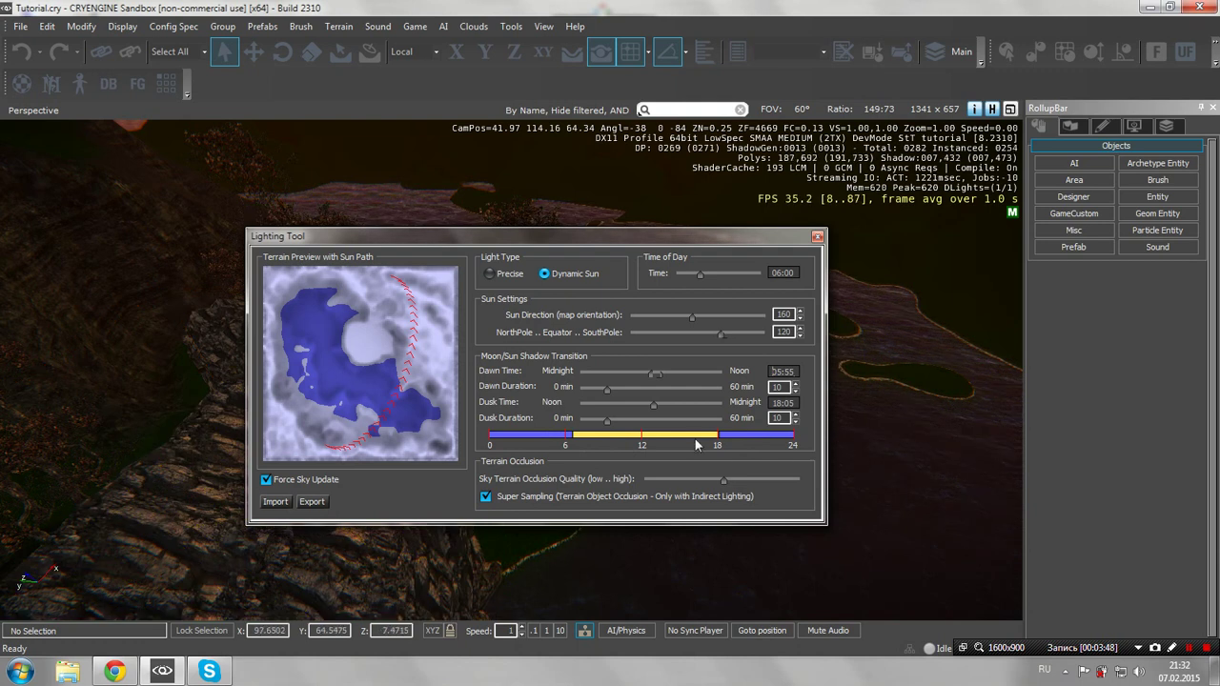
pyautogui.moveTo(676, 238); pyautogui.dragTo(761, 230)
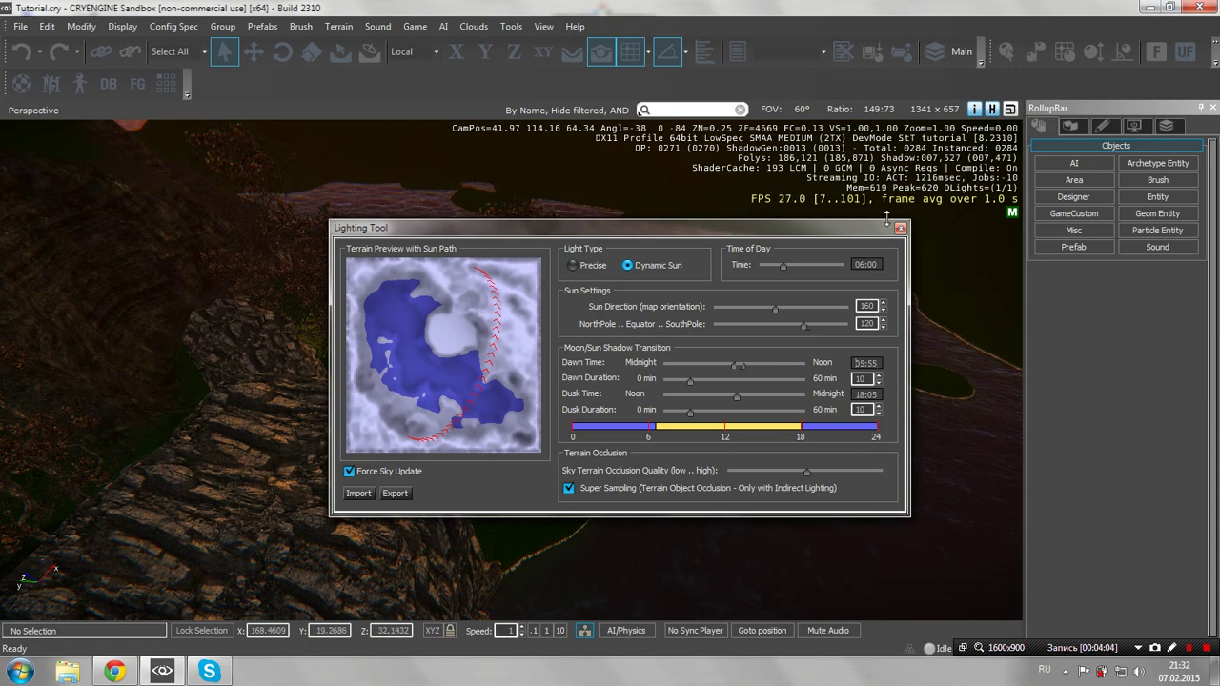
# - Open the light settings export, cancel it without saving, and close the Lighting tool
pyautogui.click(395, 494)
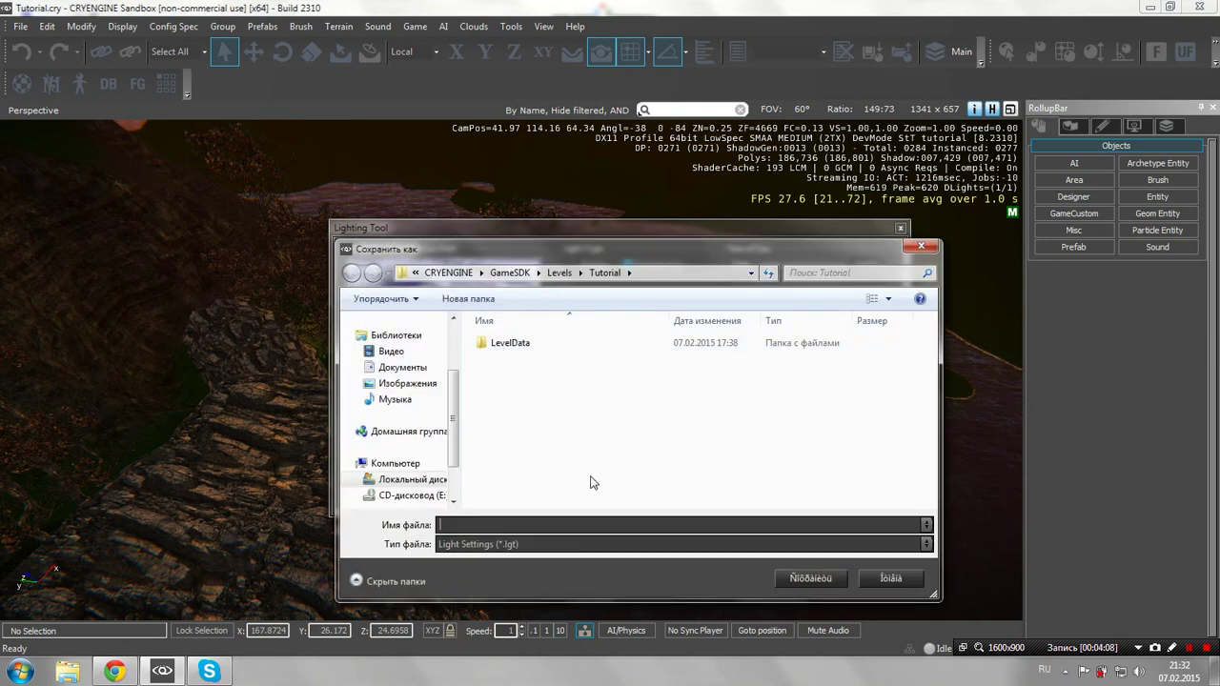
pyautogui.click(923, 248)
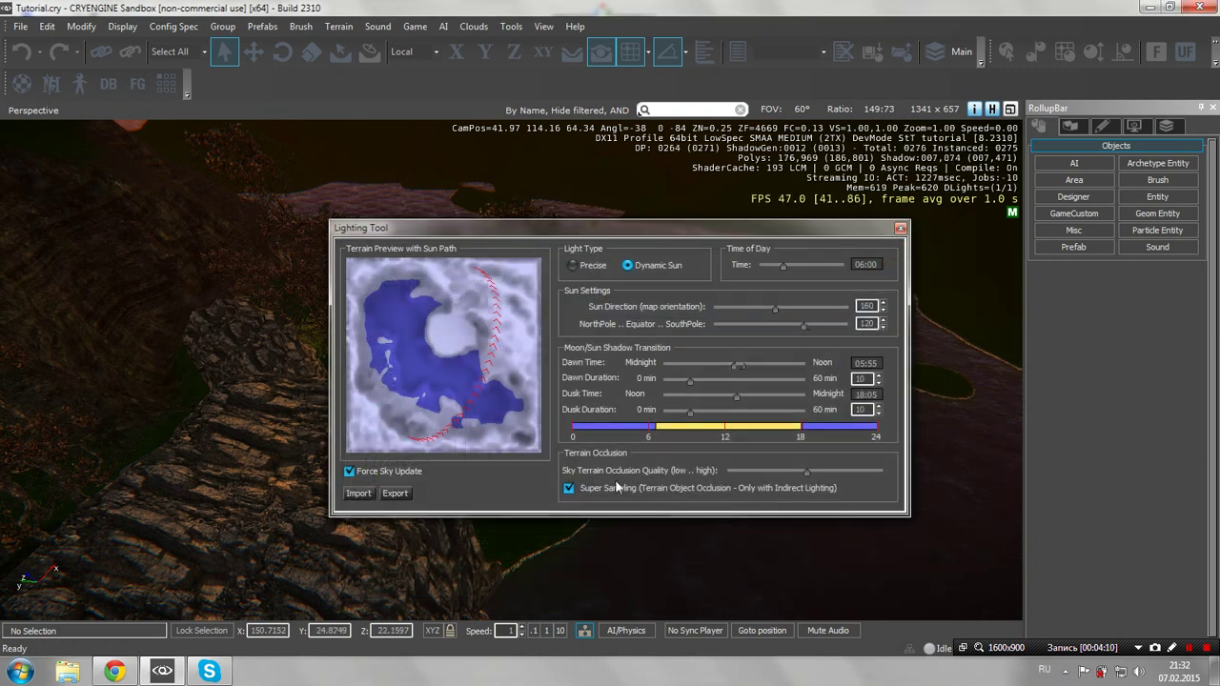
pyautogui.click(899, 230)
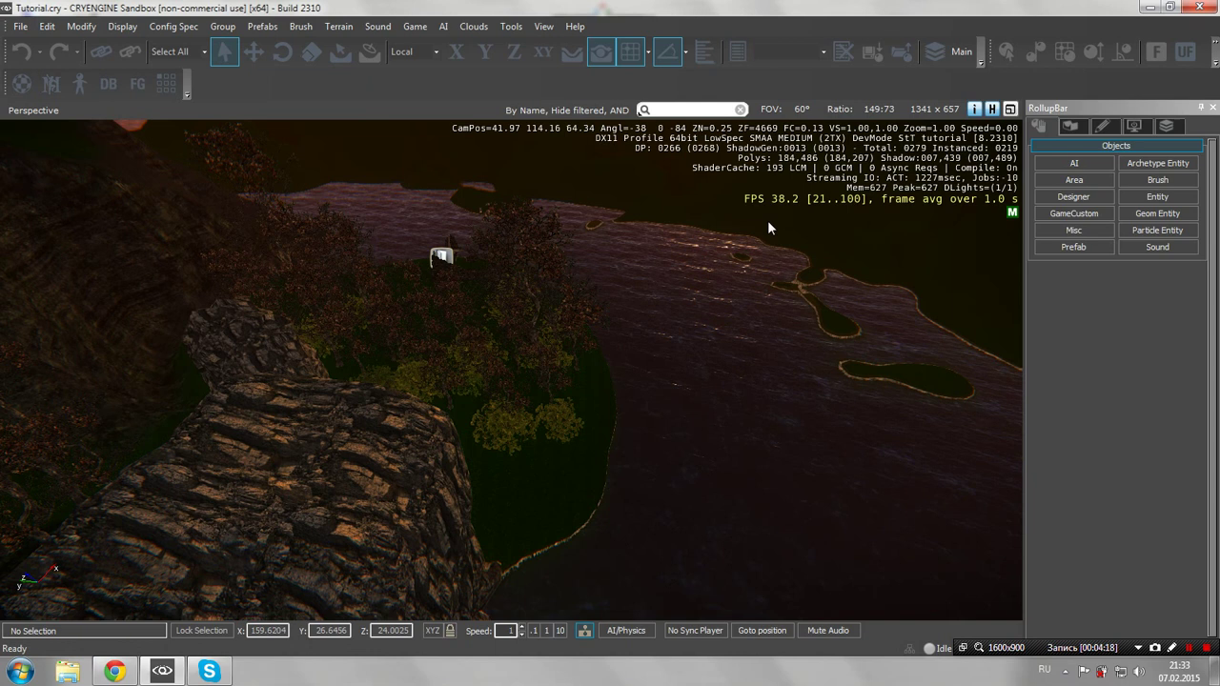
# - Open the Time Of Day editor from the terrain tools and move its window higher on the screen
pyautogui.moveTo(529, 267); pyautogui.dragTo(576, 262, button='right')
pyautogui.scroll(-3, 543, 272)
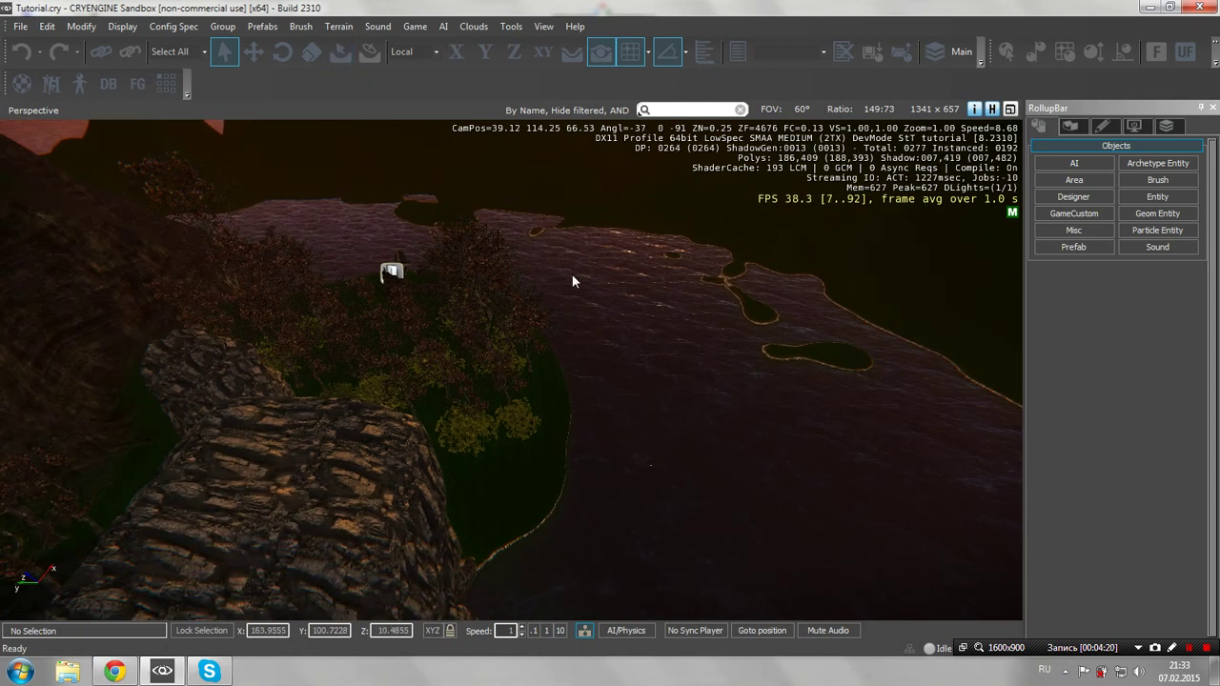
pyautogui.click(339, 26)
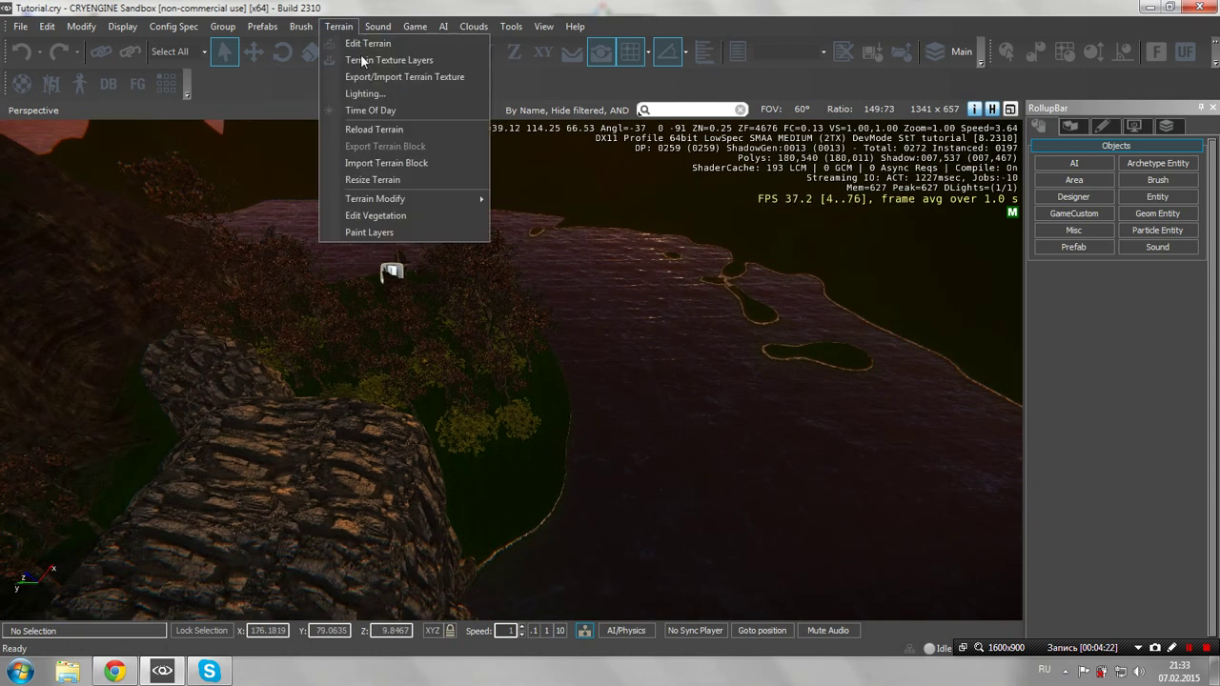
pyautogui.click(400, 118)
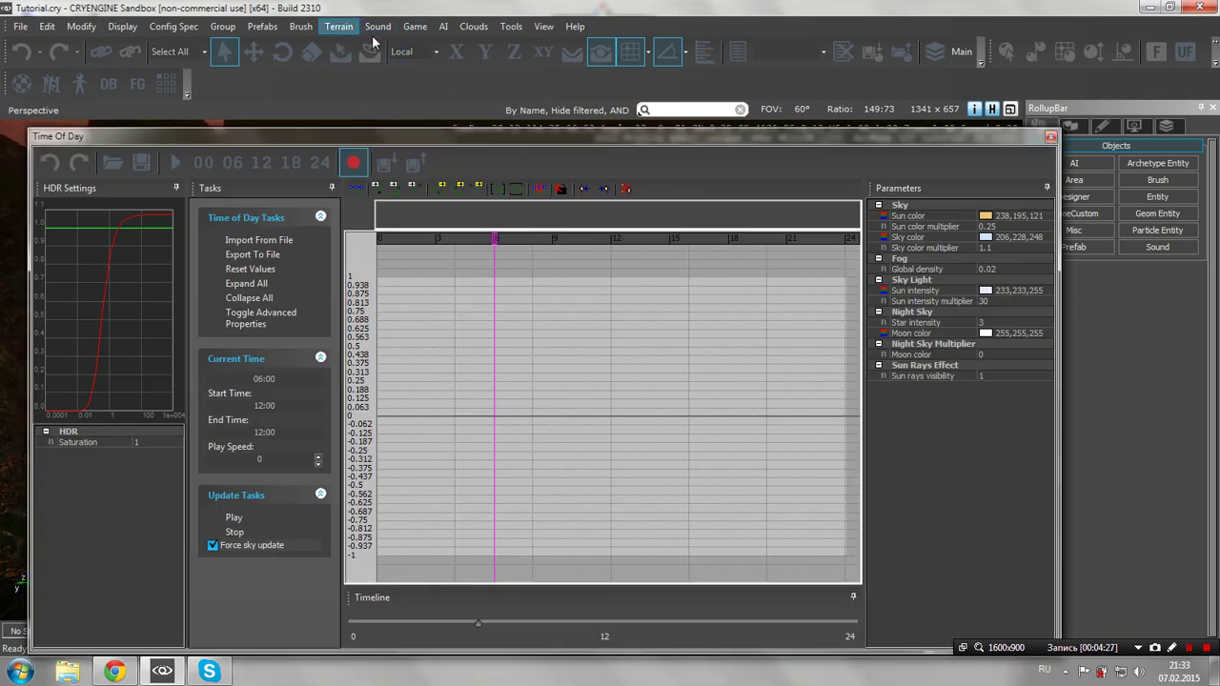
pyautogui.moveTo(507, 138); pyautogui.dragTo(513, 109)
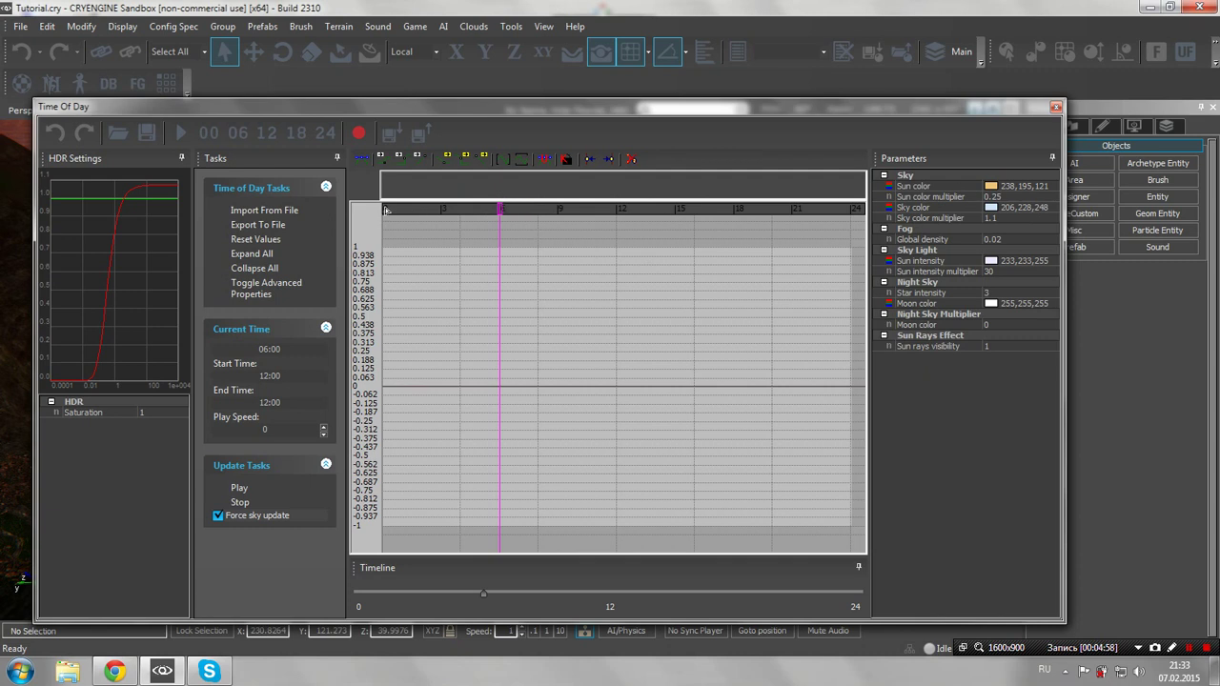
# - Preview different hours on the Time Of Day timeline, moving the current time through 08:55 and on to 22:36
pyautogui.click(443, 209)
pyautogui.click(557, 210)
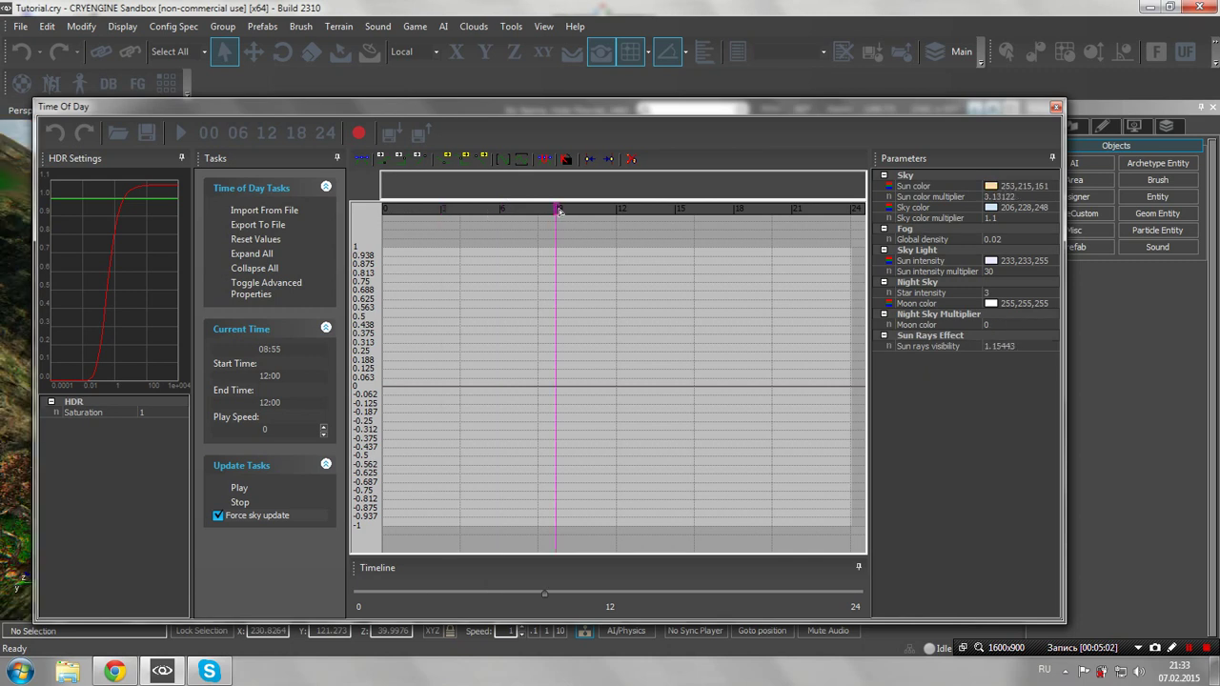
pyautogui.click(690, 210)
pyautogui.moveTo(676, 108)
pyautogui.mouseDown()
pyautogui.moveTo(673, 239)
pyautogui.moveTo(672, 171)
pyautogui.mouseUp()
pyautogui.click(580, 273)
pyautogui.click(552, 272)
pyautogui.moveTo(637, 273); pyautogui.dragTo(799, 272)
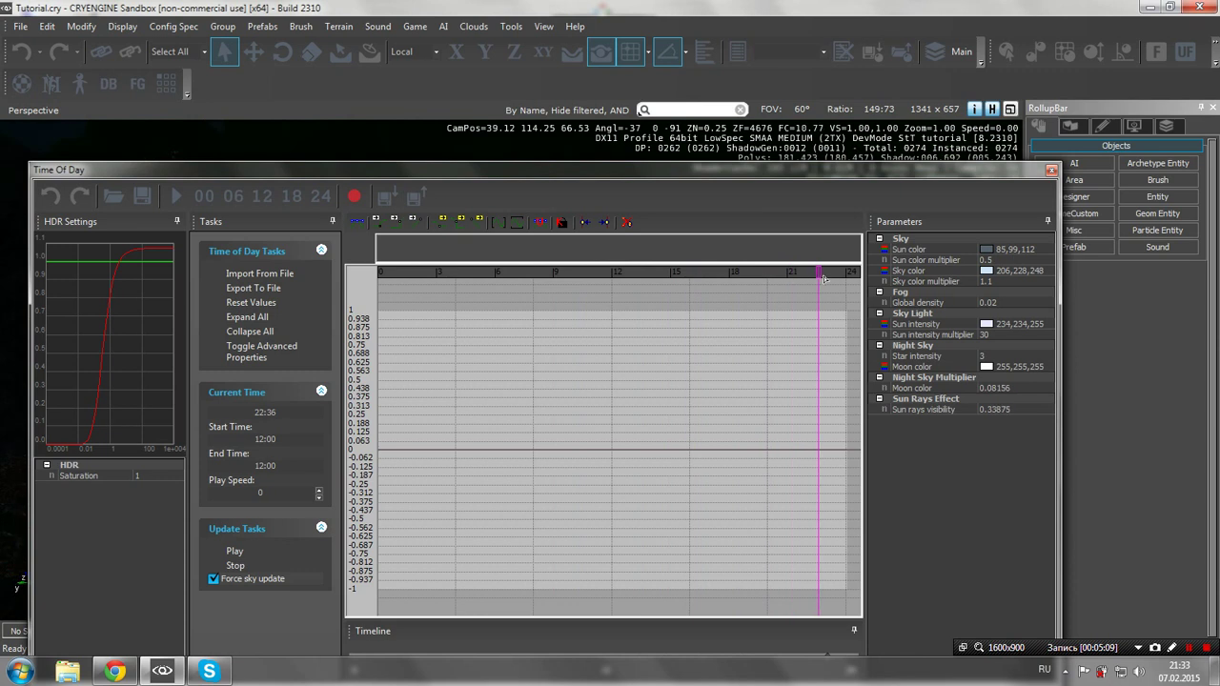
# - Return the Time Of Day editor's current time to 06:00, previewing 09:04 on the timeline in between
pyautogui.moveTo(527, 275); pyautogui.dragTo(496, 278)
pyautogui.moveTo(290, 410); pyautogui.dragTo(251, 410)
pyautogui.click(233, 198)
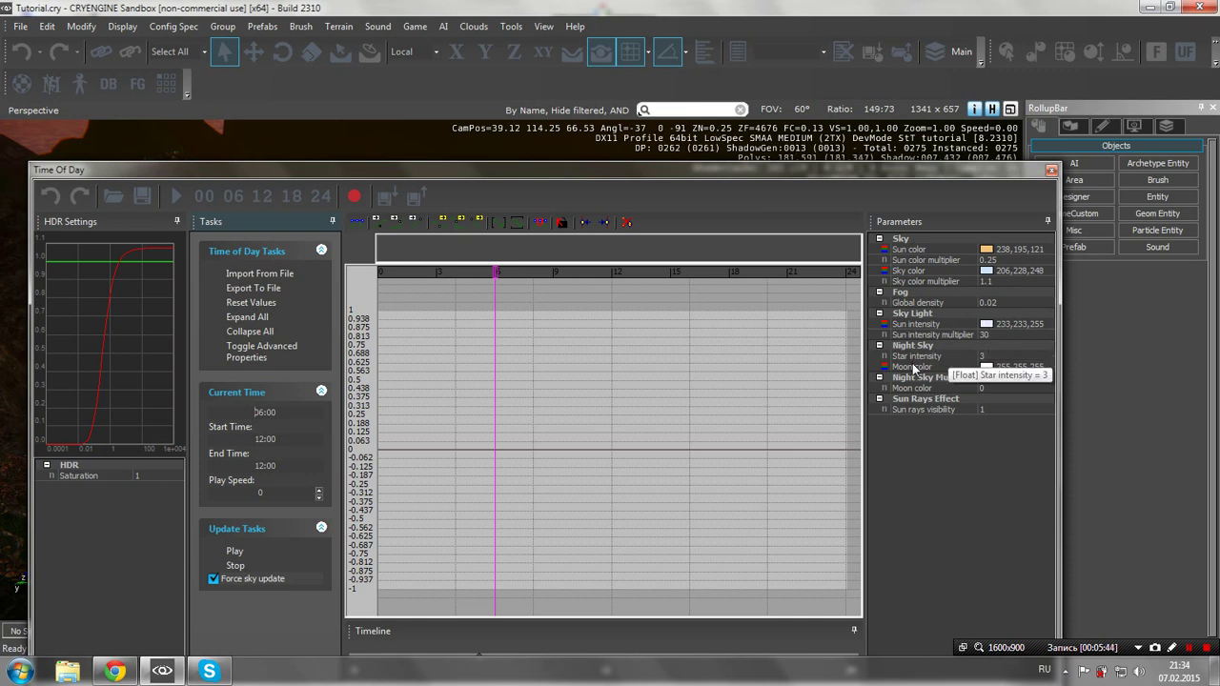
pyautogui.moveTo(510, 276)
pyautogui.mouseDown()
pyautogui.moveTo(845, 279)
pyautogui.moveTo(464, 282)
pyautogui.moveTo(557, 283)
pyautogui.moveTo(515, 283)
pyautogui.mouseUp()
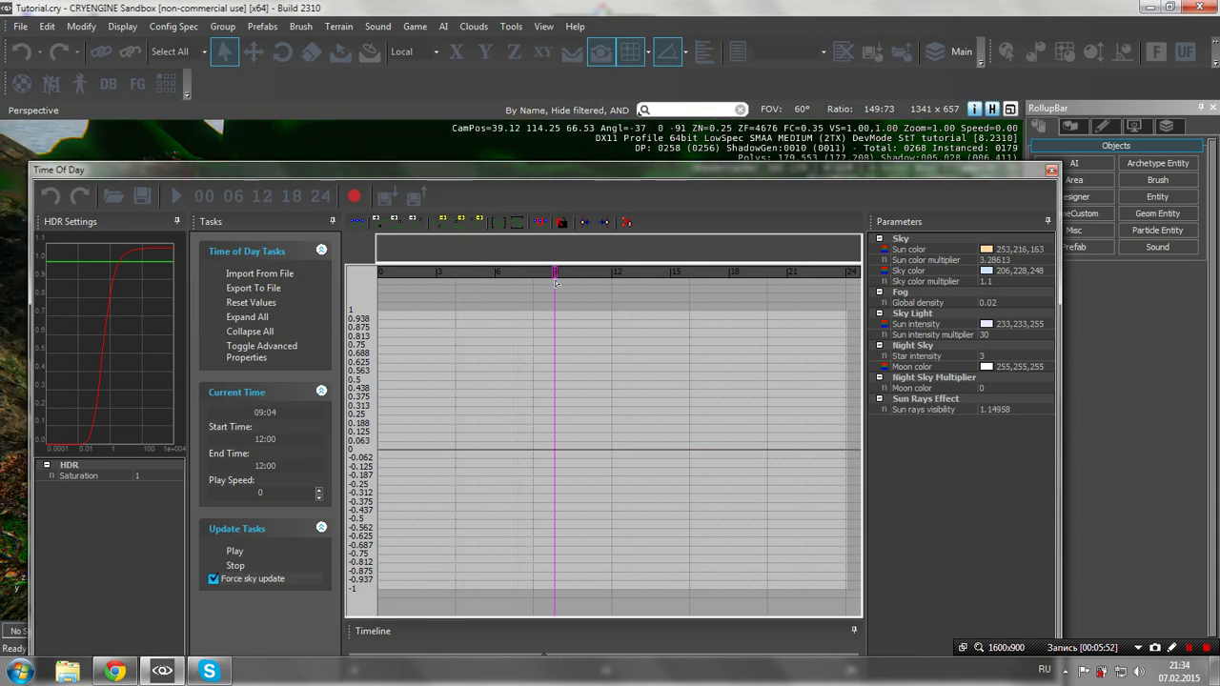
pyautogui.click(242, 198)
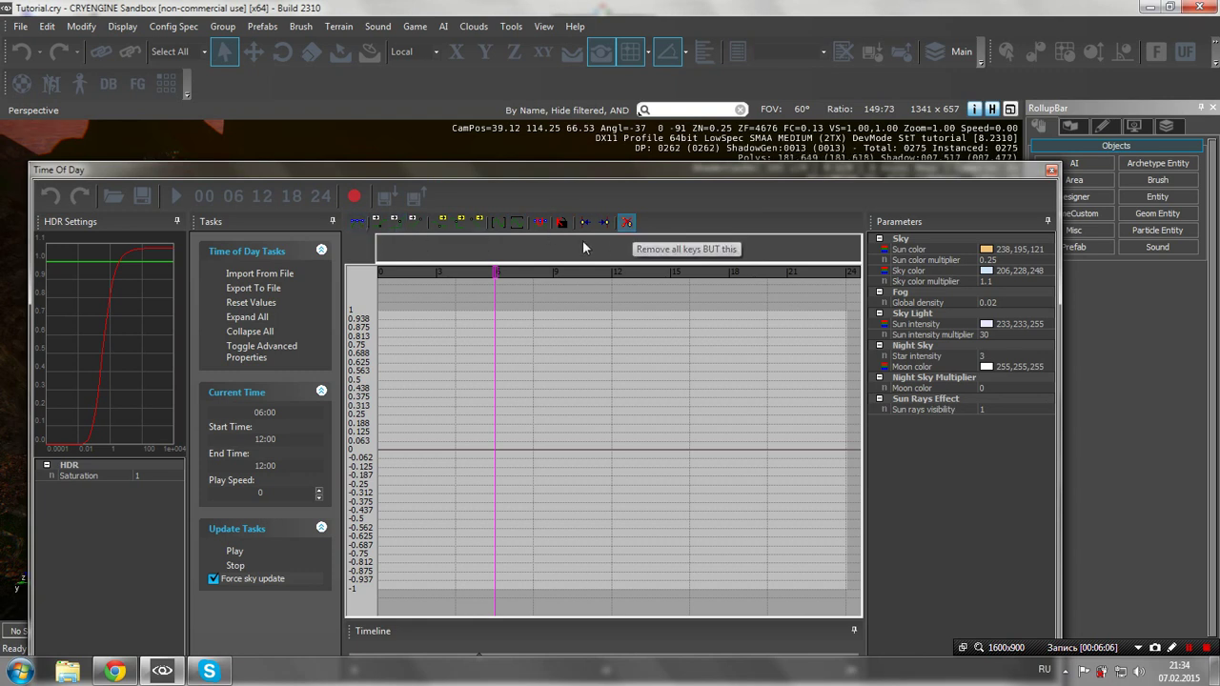
# - Set the Time Of Day play speed to 0.5 and both the start time and current time to 00:00, and close the editor
pyautogui.moveTo(523, 171); pyautogui.dragTo(598, 143)
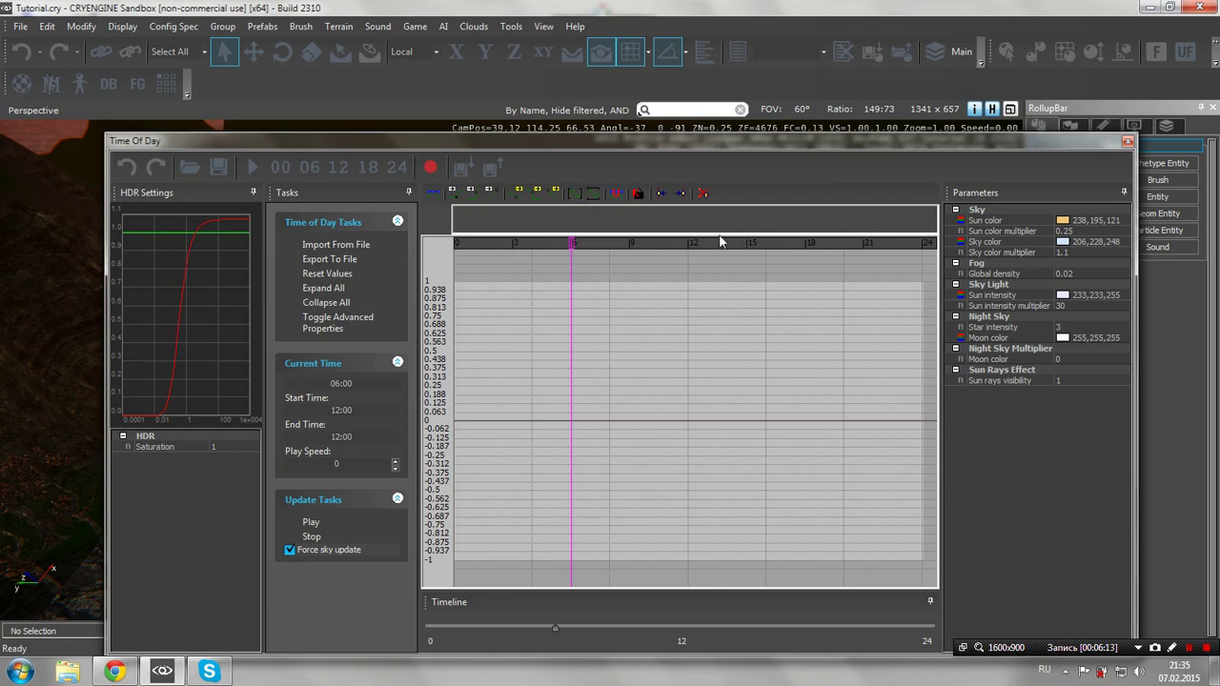
pyautogui.moveTo(531, 138); pyautogui.dragTo(494, 117)
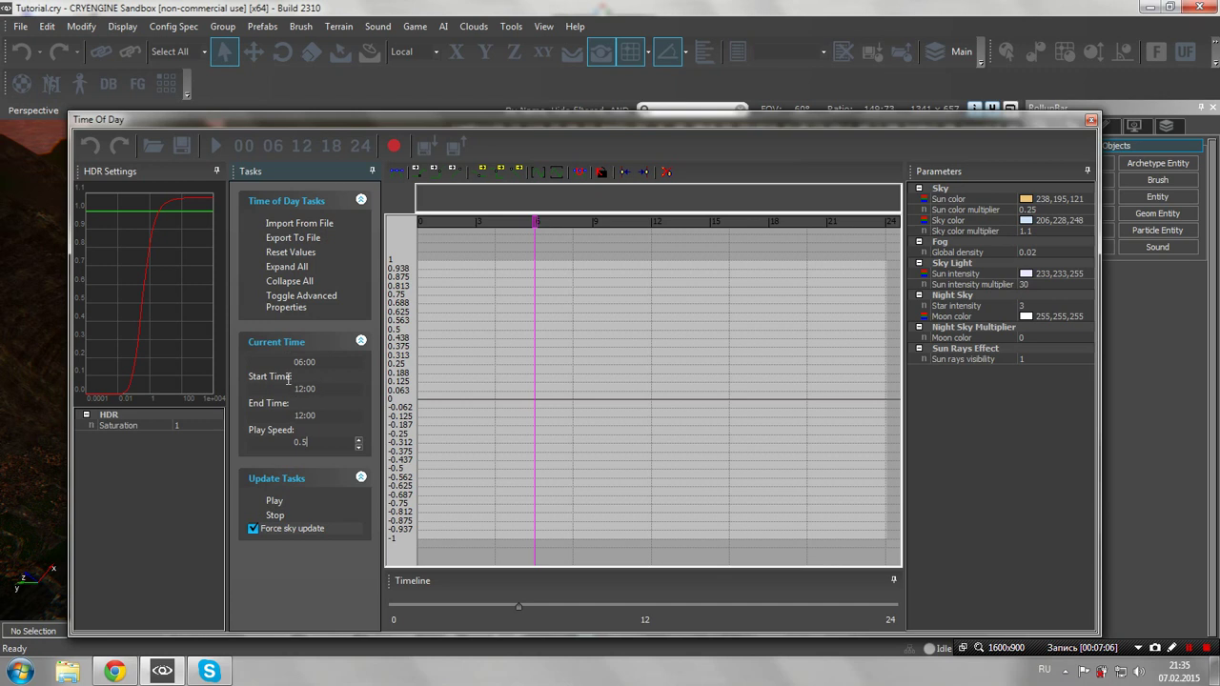
pyautogui.click(299, 388)
pyautogui.write('03:')
pyautogui.write('00')
pyautogui.click(244, 144)
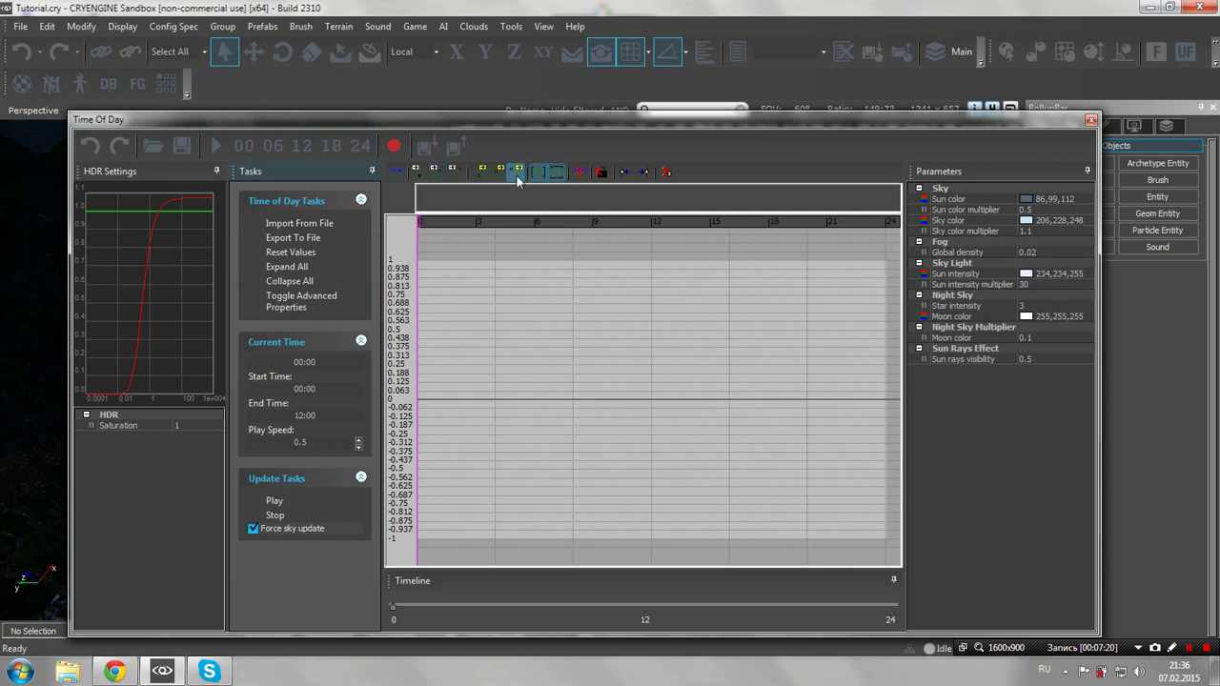
pyautogui.click(1093, 123)
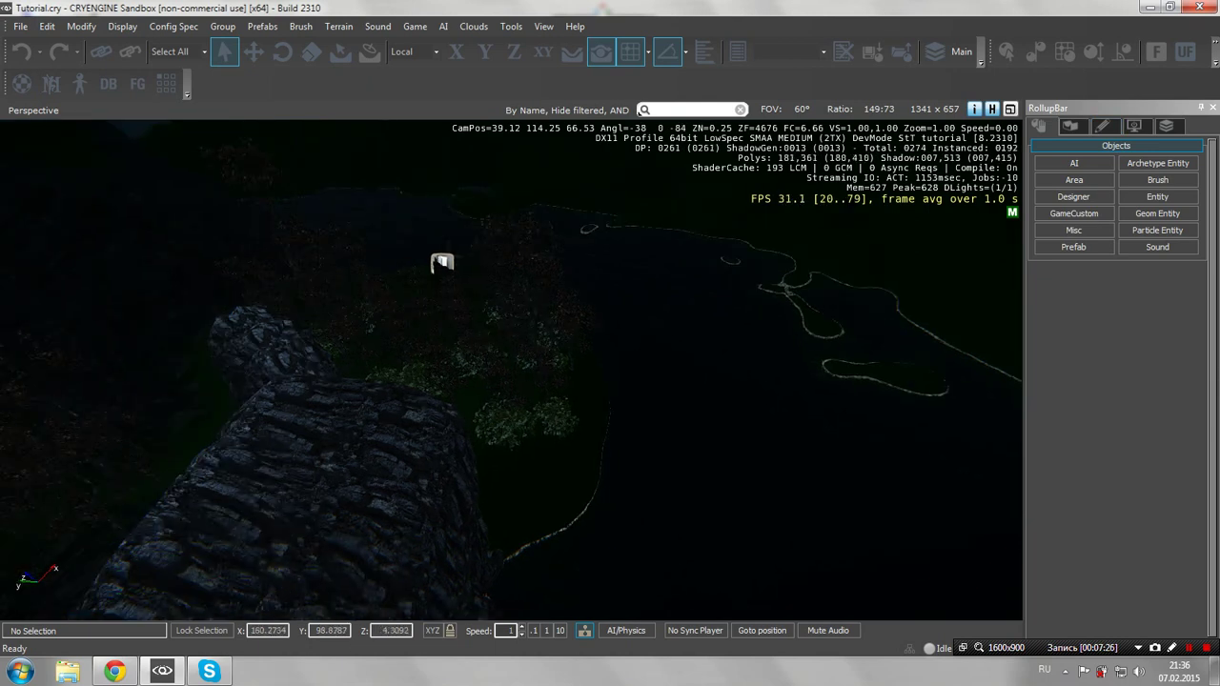
# - Examine the level's midnight lighting by flying the camera from the rocky overview down to the vegetation beside the lake
pyautogui.press('w')
pyautogui.moveTo(511, 370); pyautogui.dragTo(663, 321, button='right')
pyautogui.press('w')
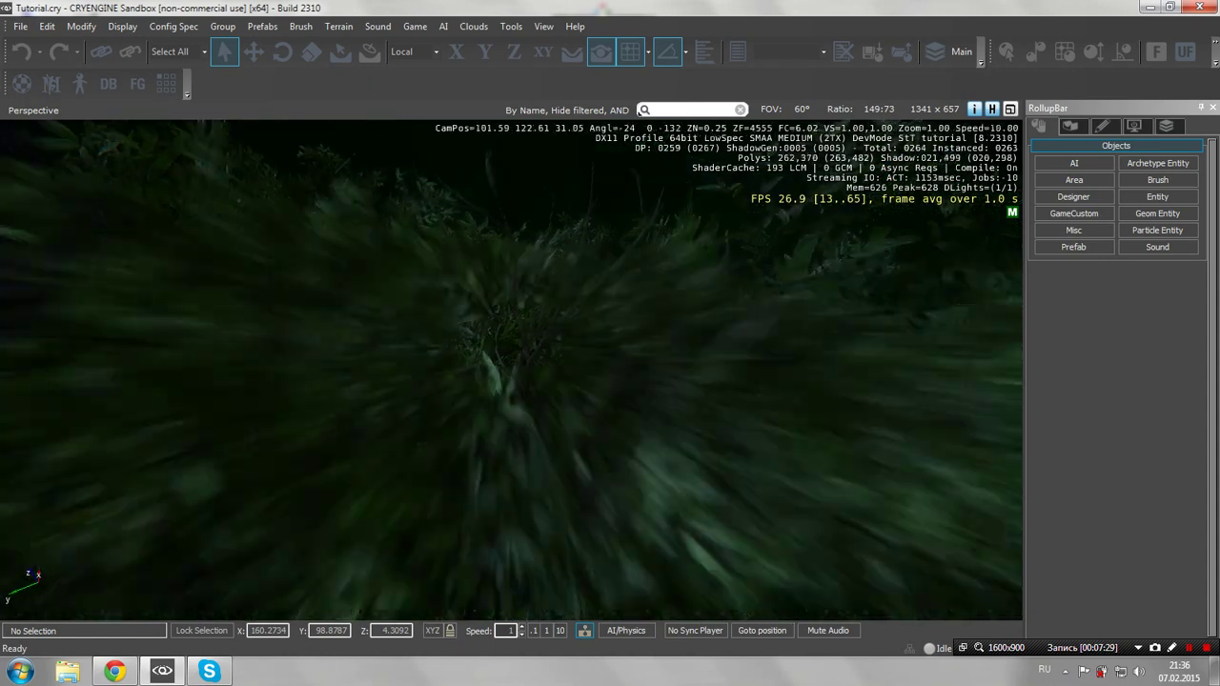
pyautogui.press('w')
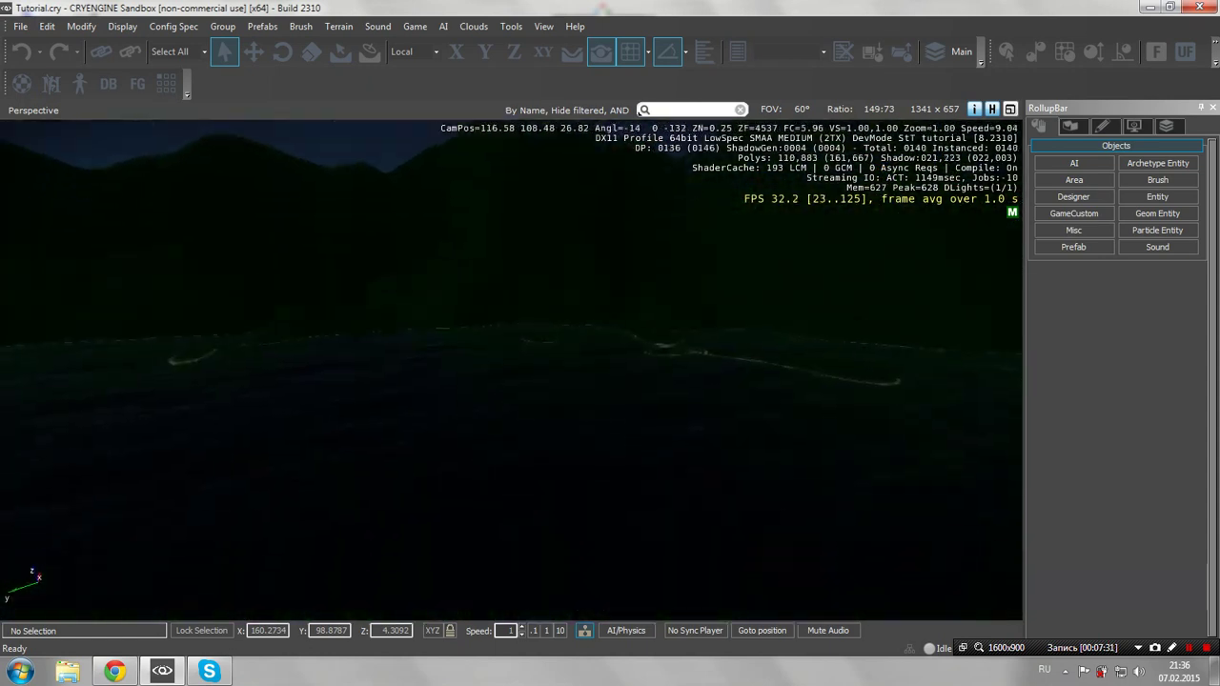
pyautogui.press('s')
pyautogui.press('w')
pyautogui.press('s')
pyautogui.press('w')
pyautogui.press('s')
pyautogui.moveTo(523, 276); pyautogui.dragTo(549, 292, button='right')
pyautogui.press('w')
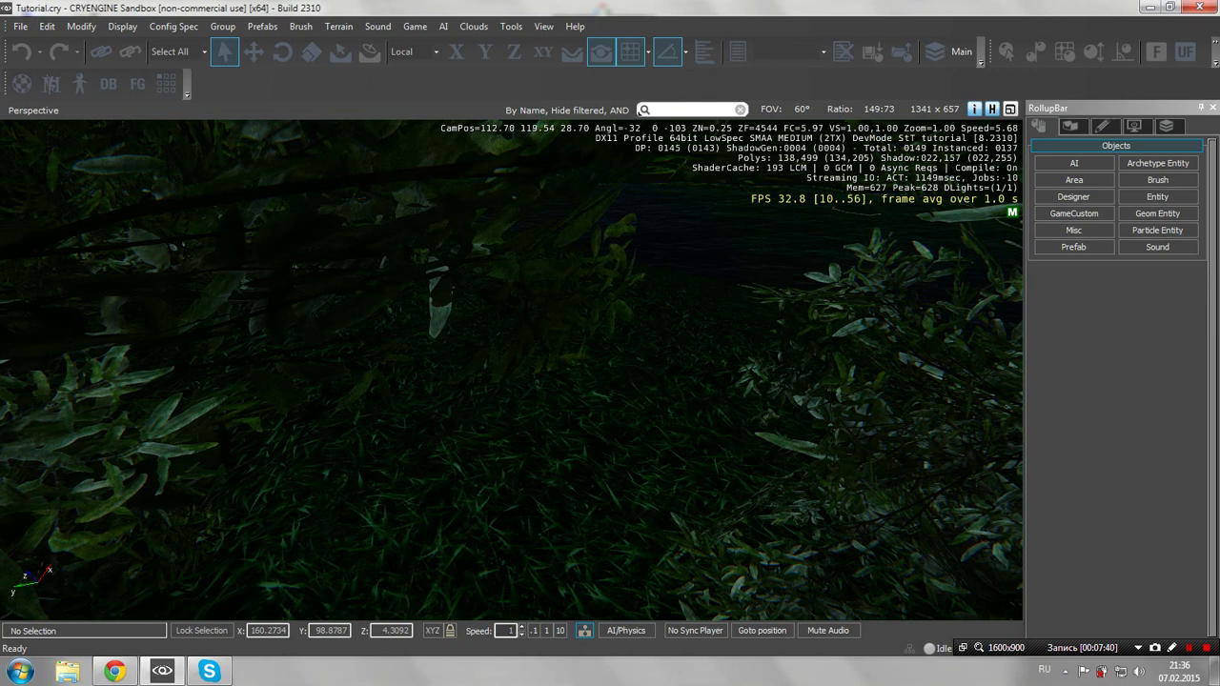
# - Enter game mode beside the lake and examine how the running day cycle lights the sky, hills and vegetation
pyautogui.hotkey('ctrl', 'g')
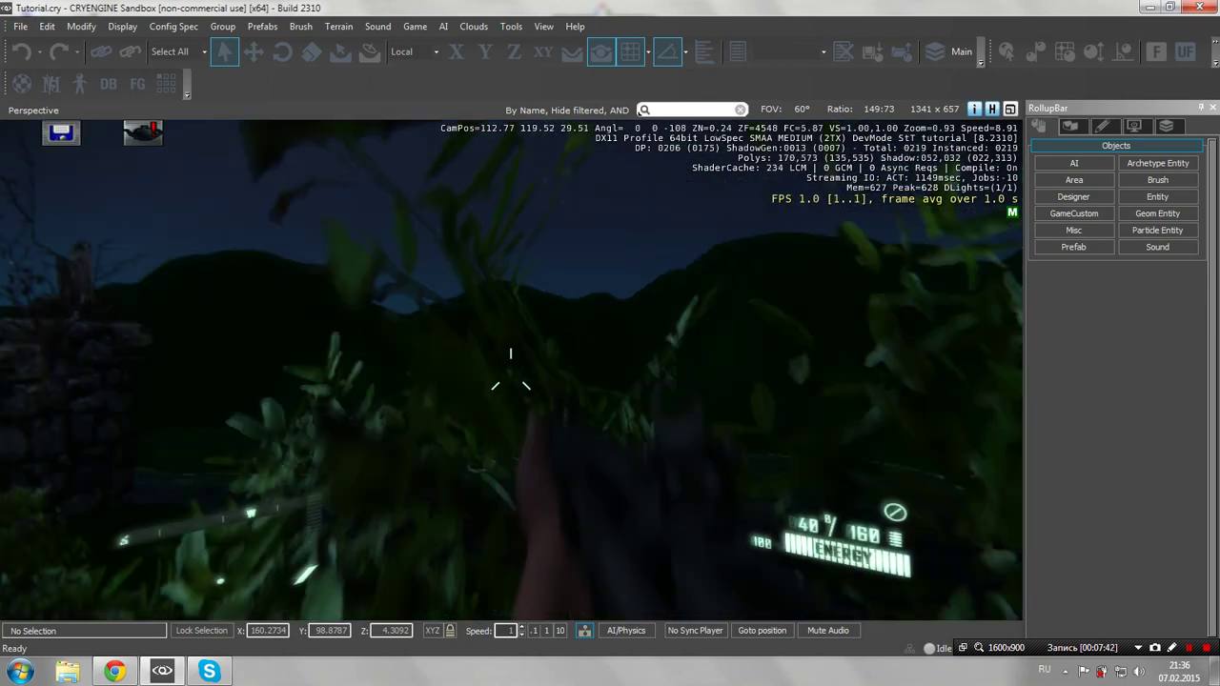
pyautogui.press('w')
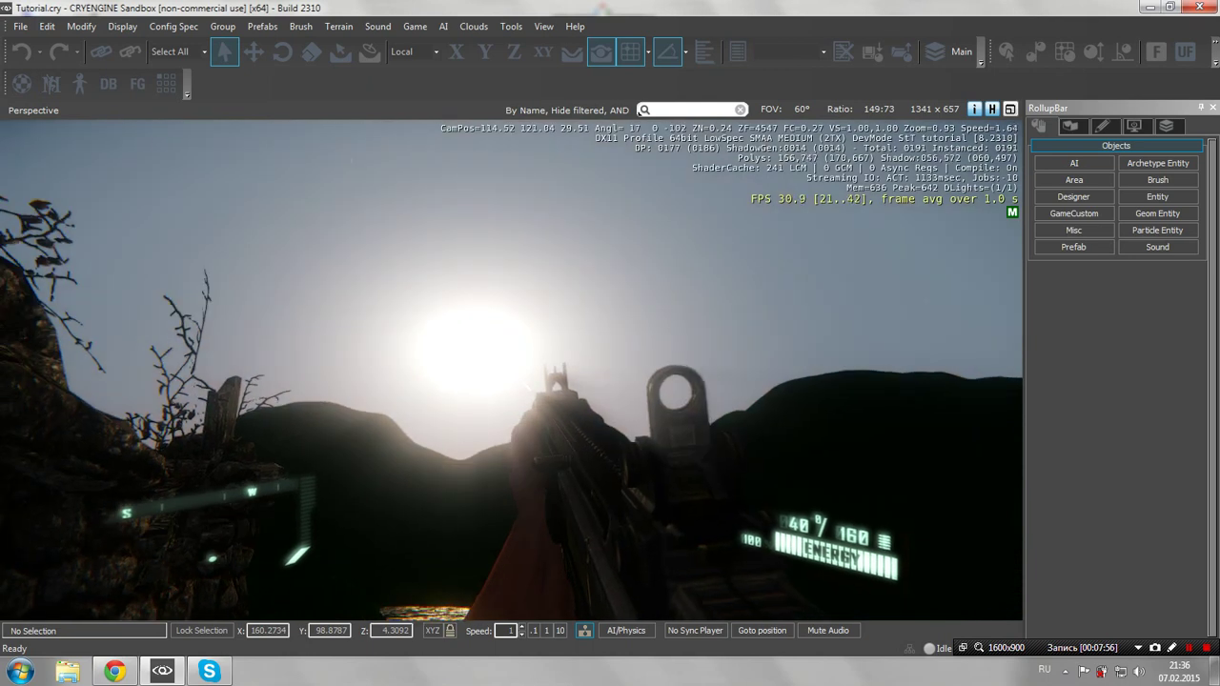
pyautogui.press('d')
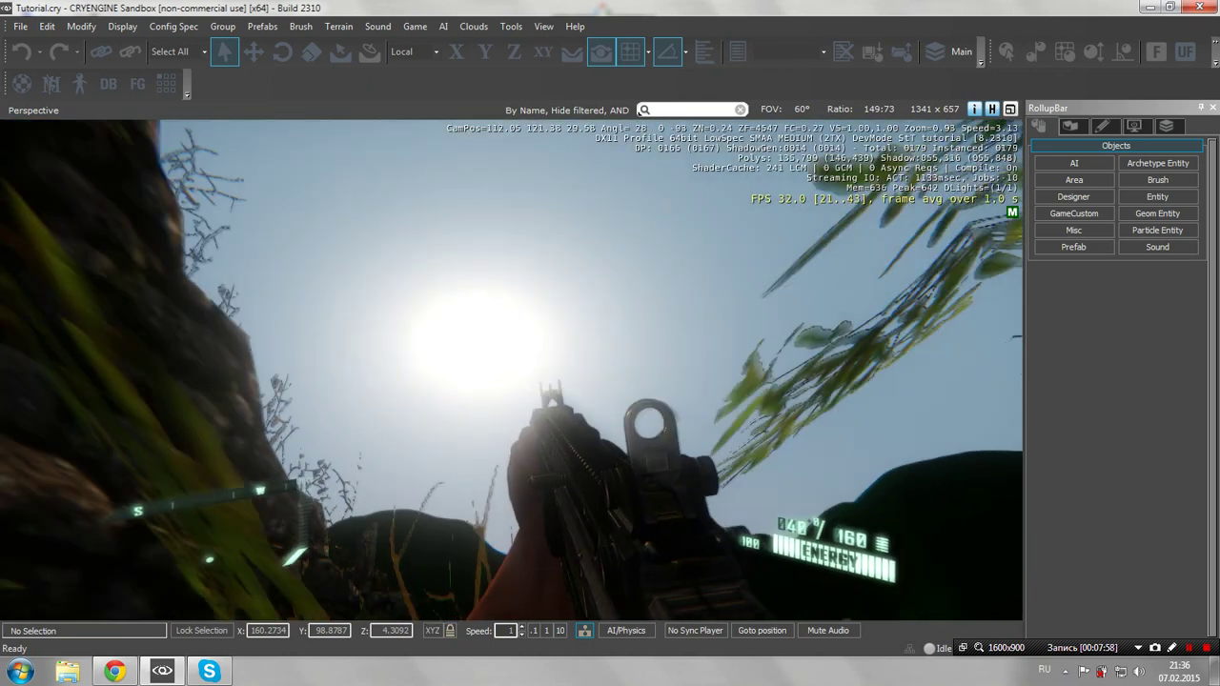
pyautogui.press('w')
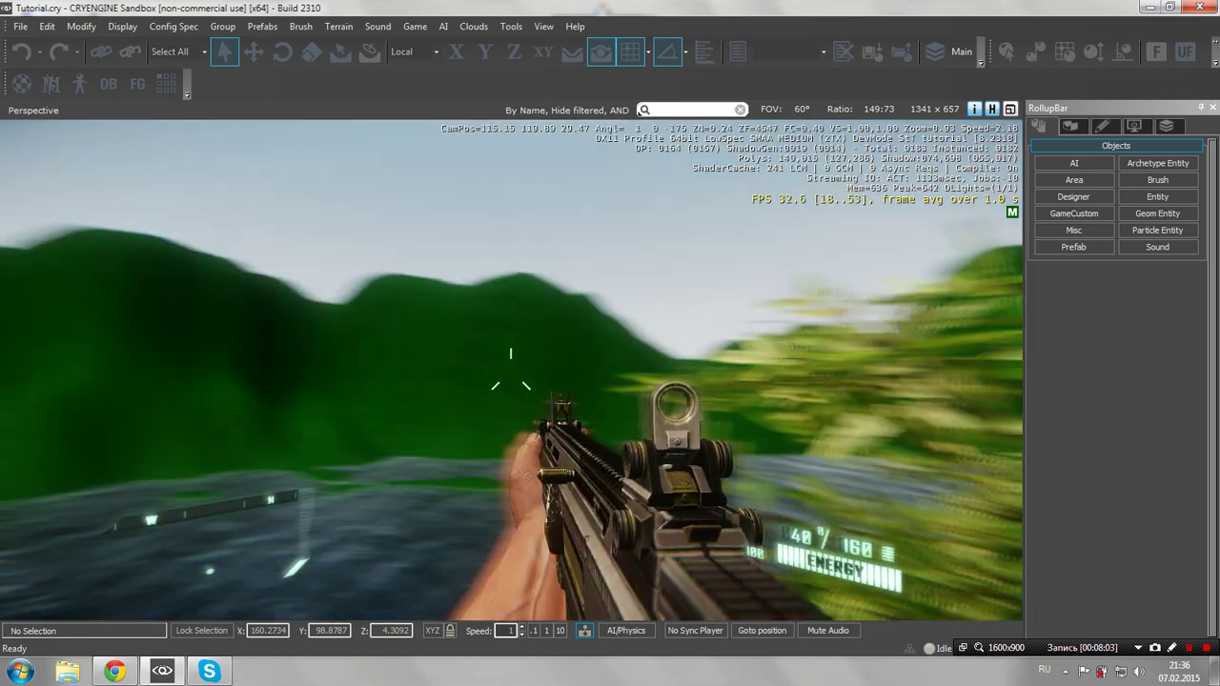
pyautogui.press('a')
pyautogui.press('a')
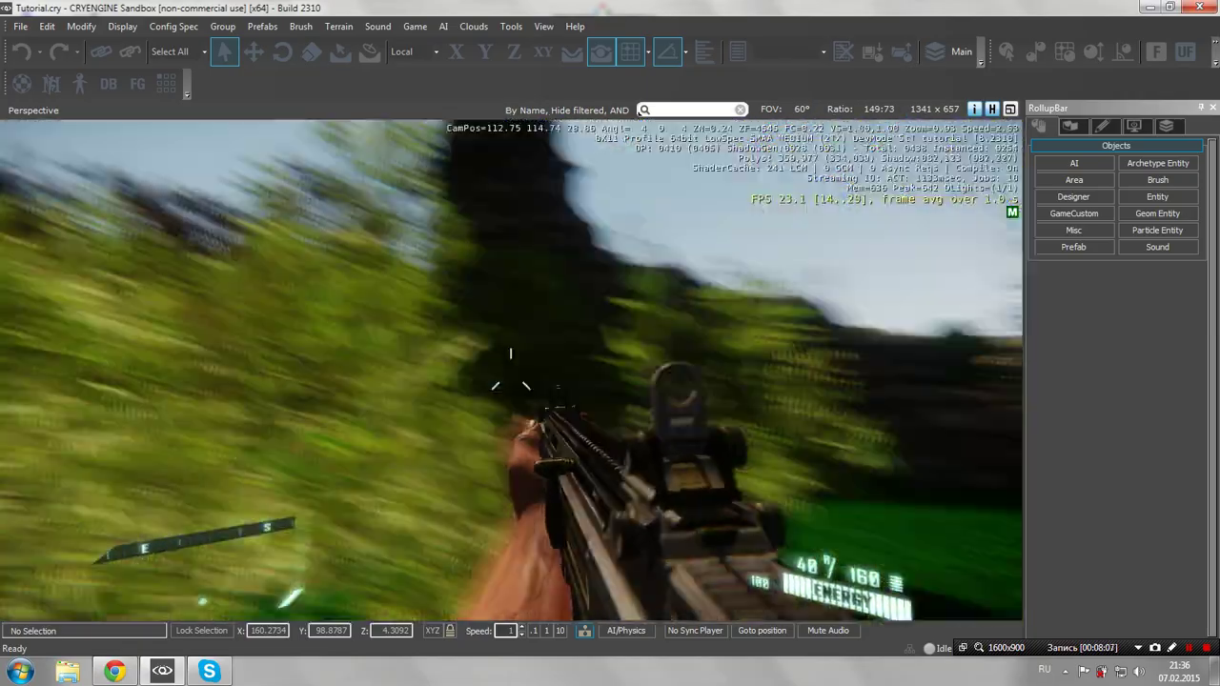
pyautogui.press('d')
pyautogui.press('a')
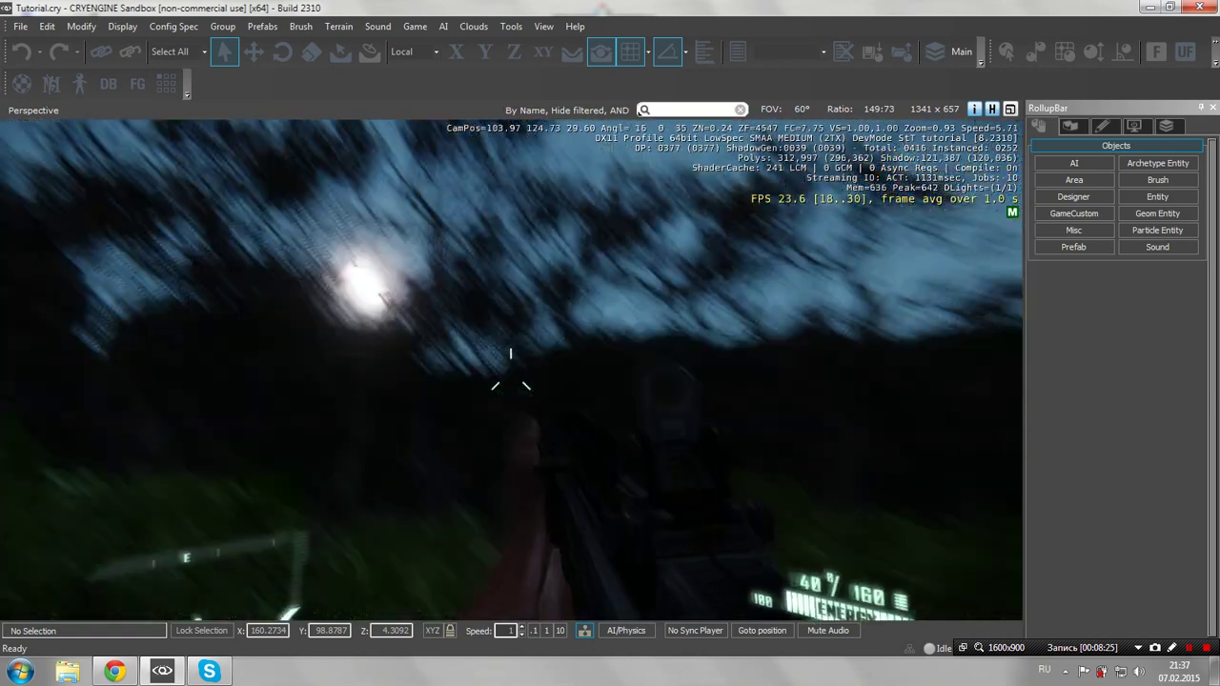
# - Walk past the stone ruins up to the rocky ridge and examine the changing light on the terrain, lake and sky
pyautogui.press('w')
pyautogui.press('w')
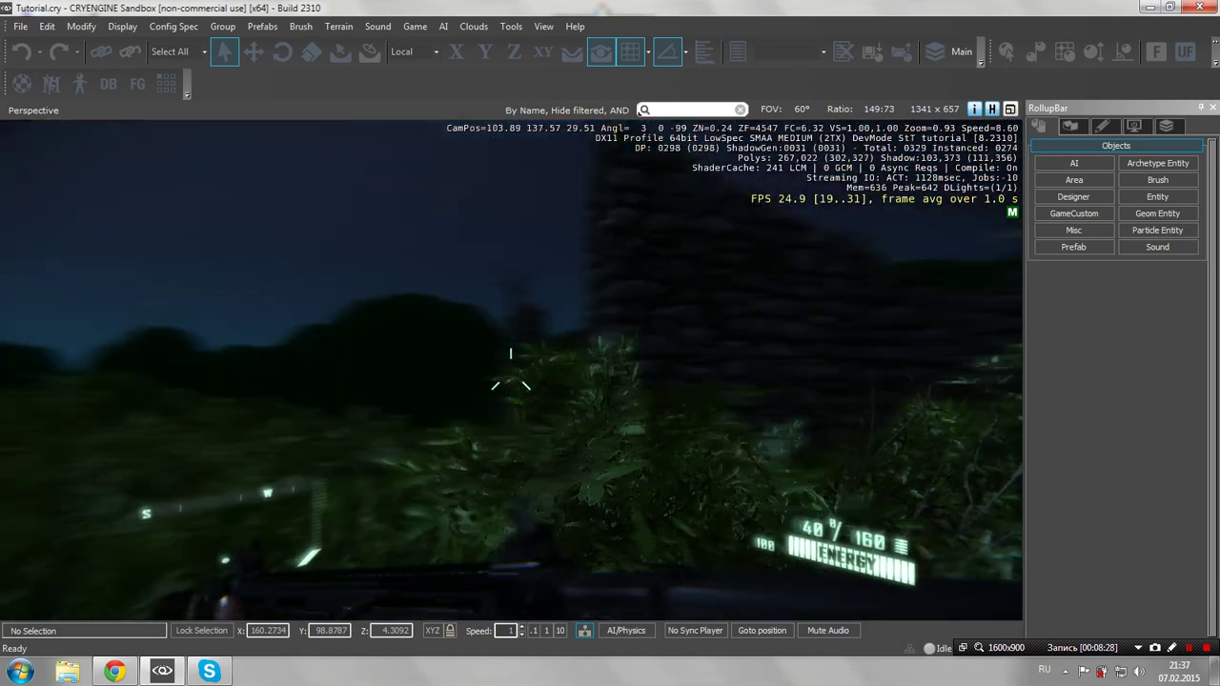
pyautogui.press('w')
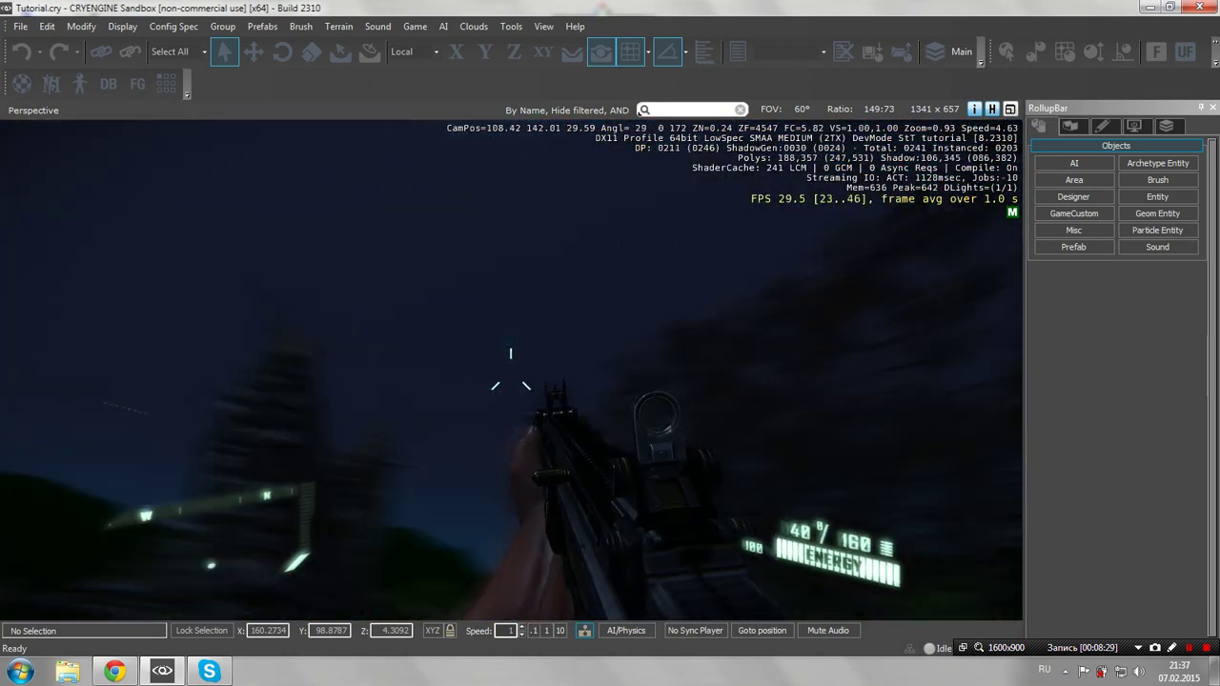
pyautogui.press('w')
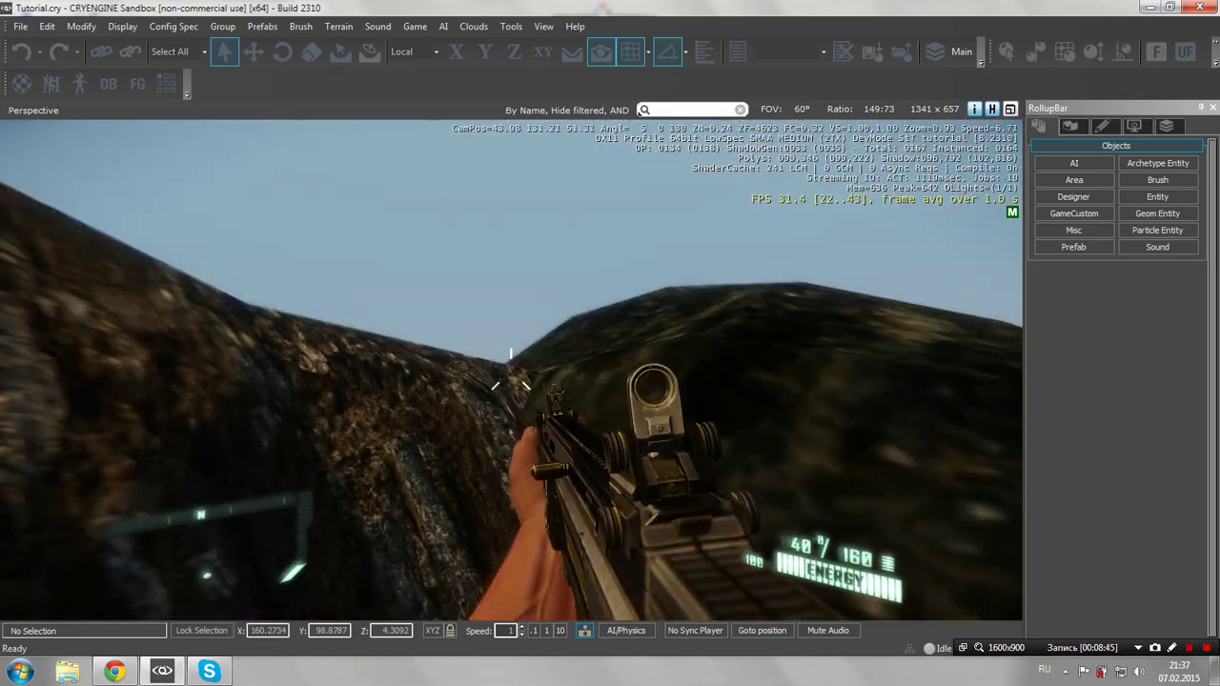
pyautogui.press('w')
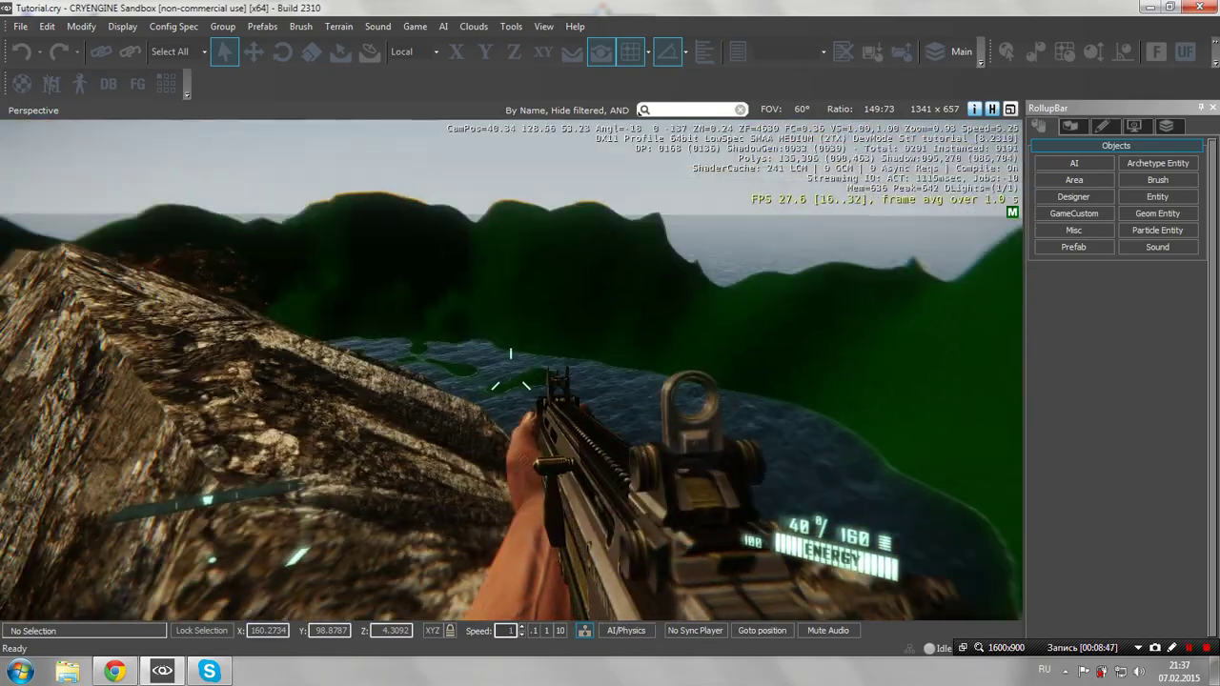
pyautogui.press('w')
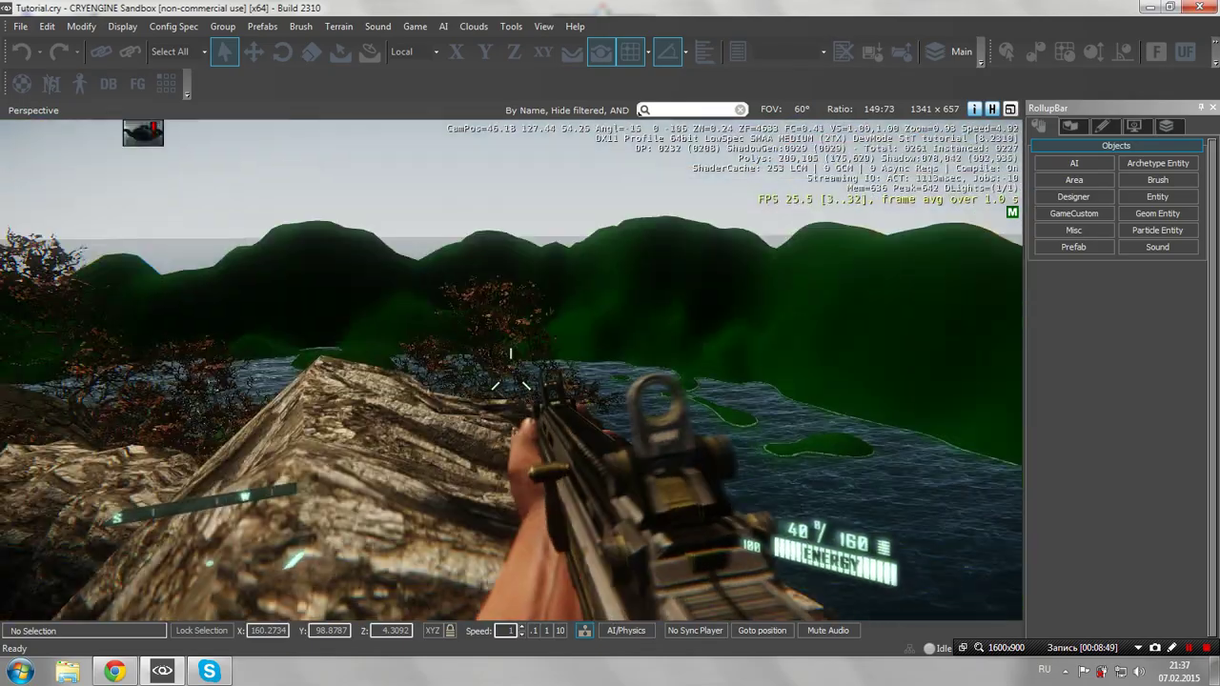
pyautogui.press('w')
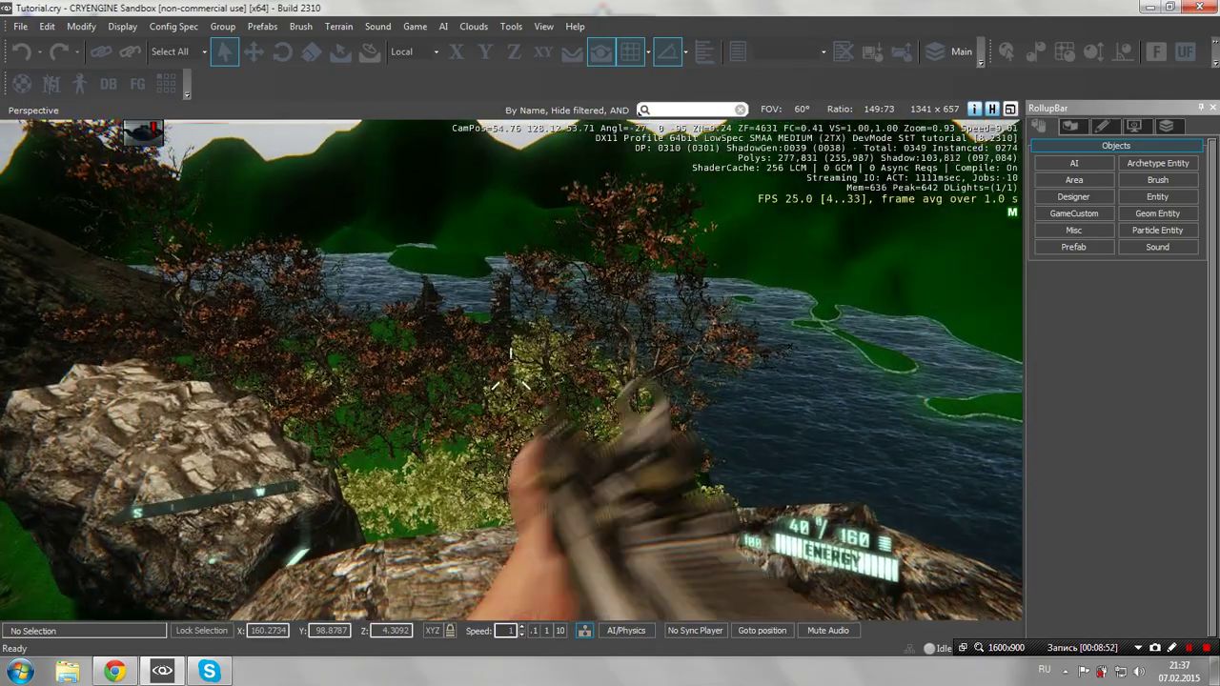
pyautogui.moveTo(511, 372)
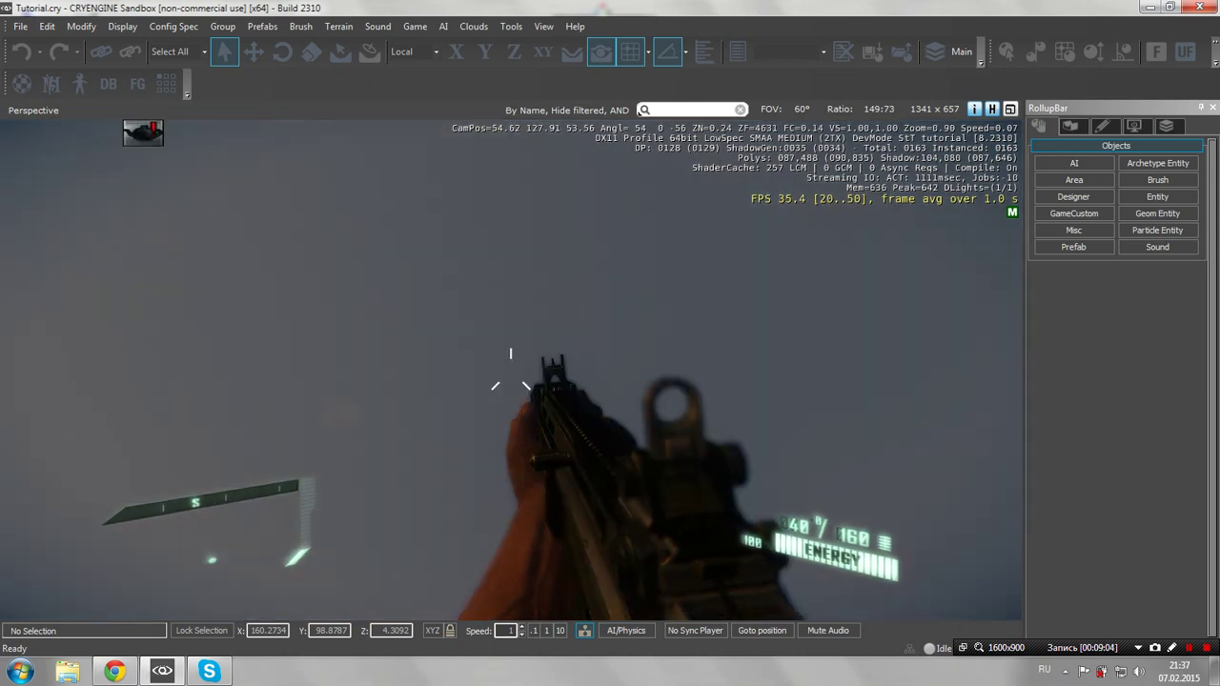
pyautogui.rightClick(510, 372)
pyautogui.rightClick(511, 372)
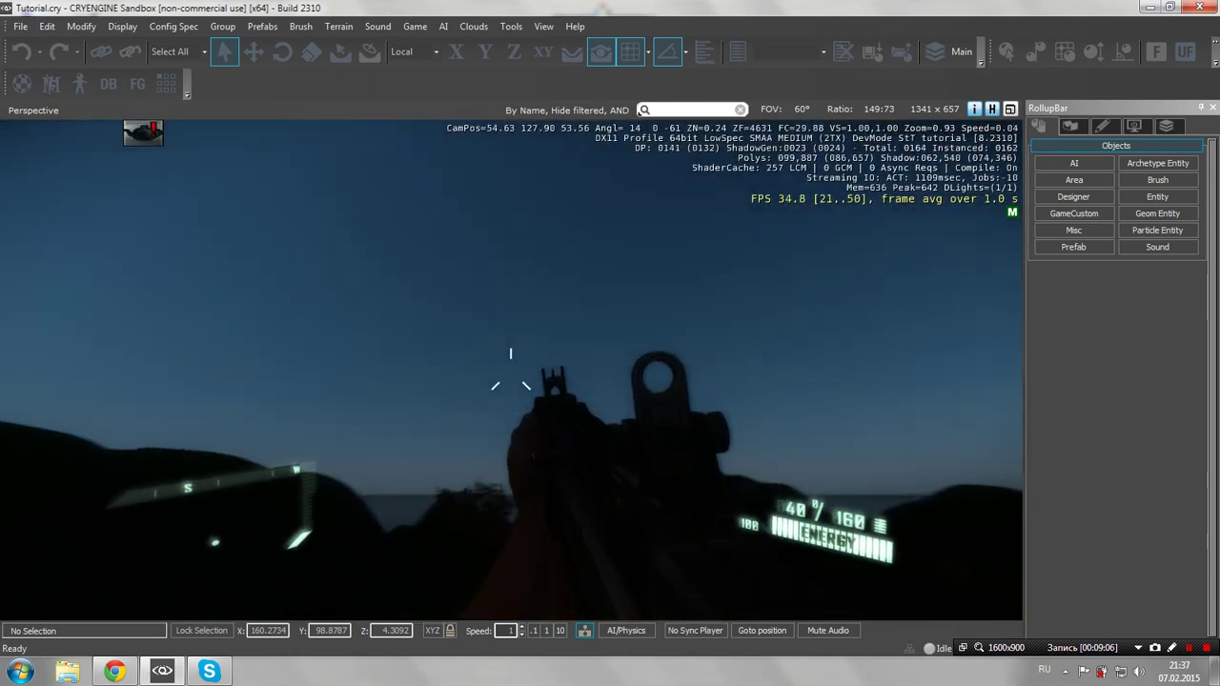